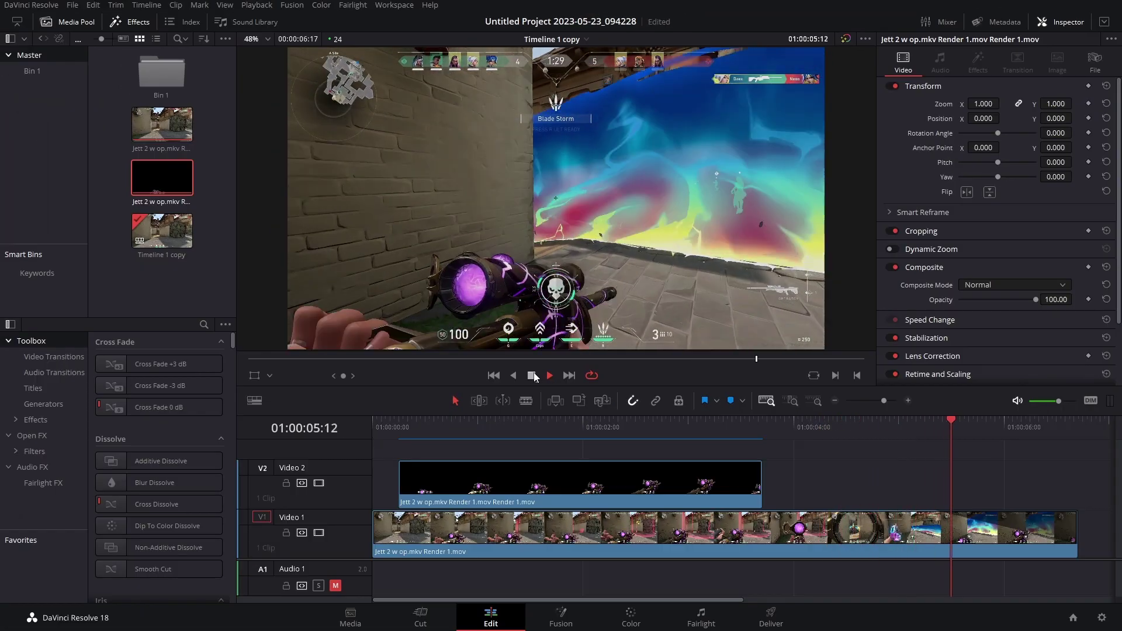
- Save the project and switch the Video 1 track back on
left_click_drag(535, 423, 492, 420)
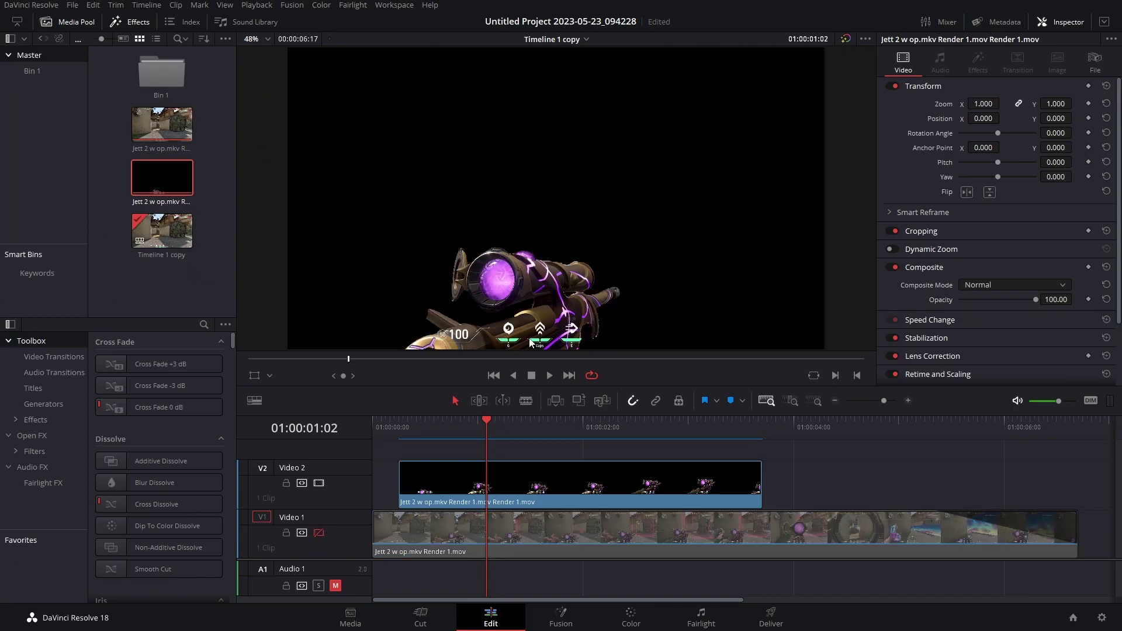
key("ctrl+s")
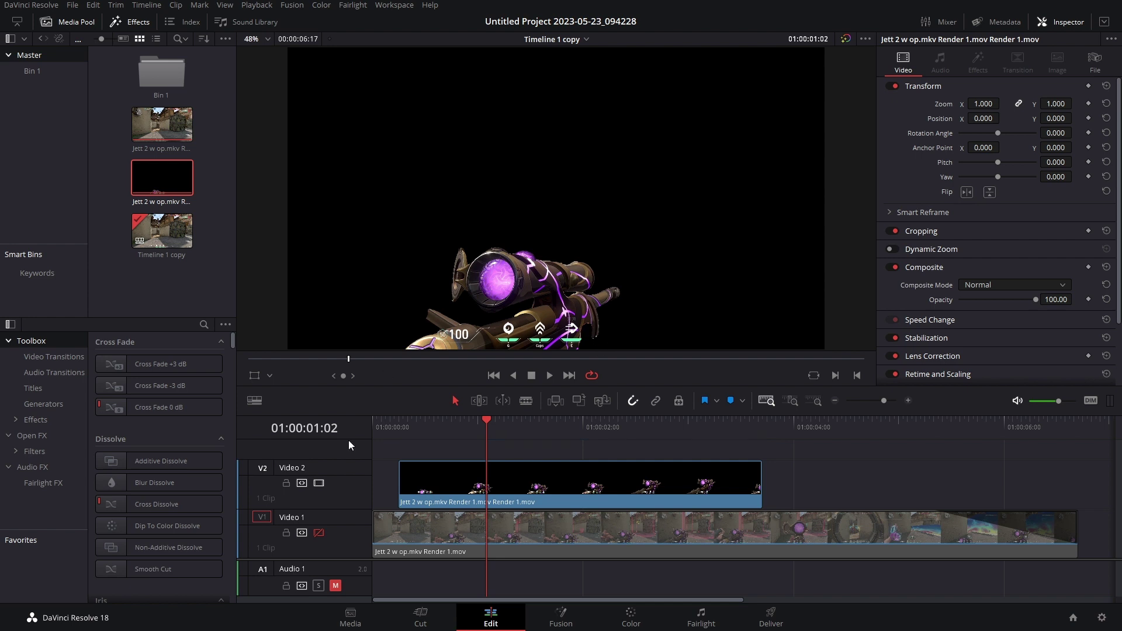
left_click(322, 533)
left_click(321, 533)
left_click(319, 533)
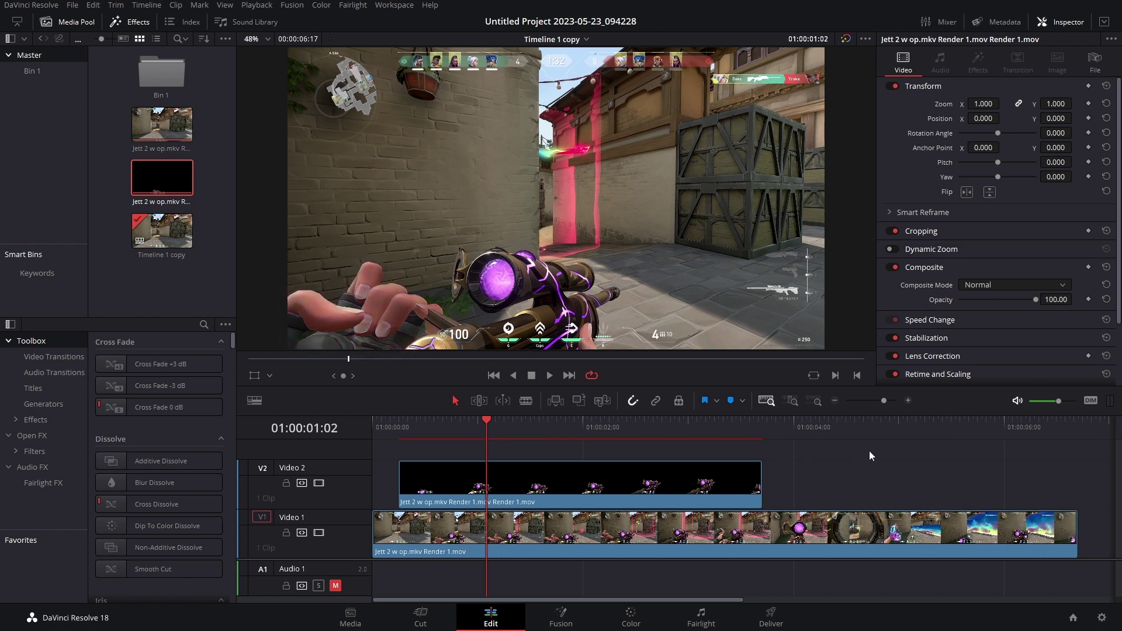
- Combine the V1 footage and V2 roto clips into a new Fusion clip
left_click_drag(869, 456, 548, 535)
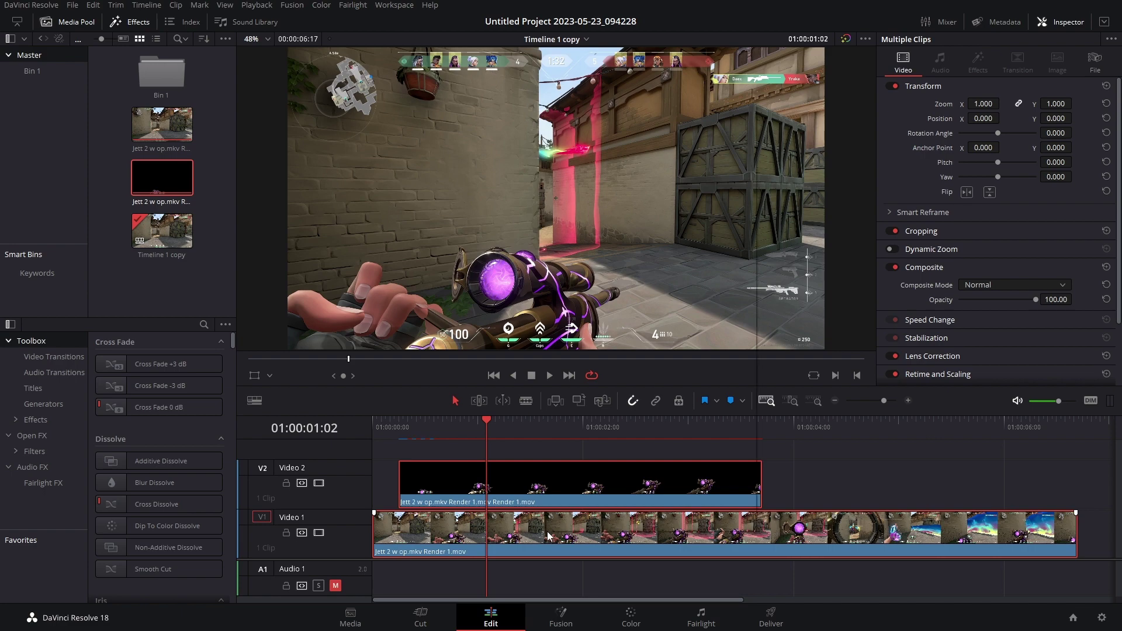
right_click(548, 535)
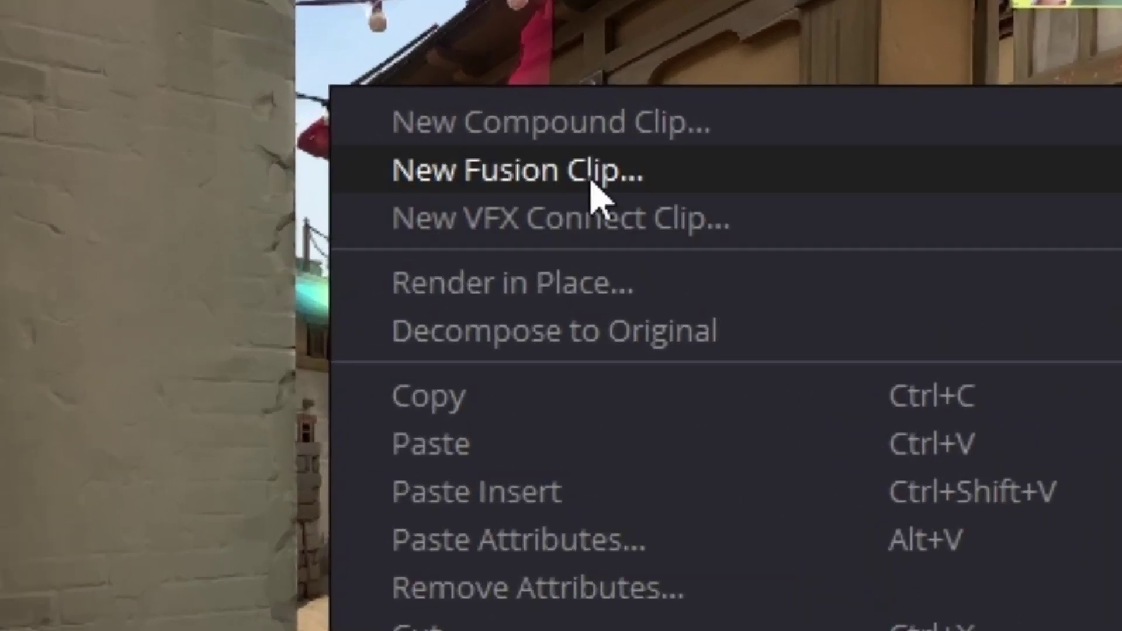
left_click(591, 183)
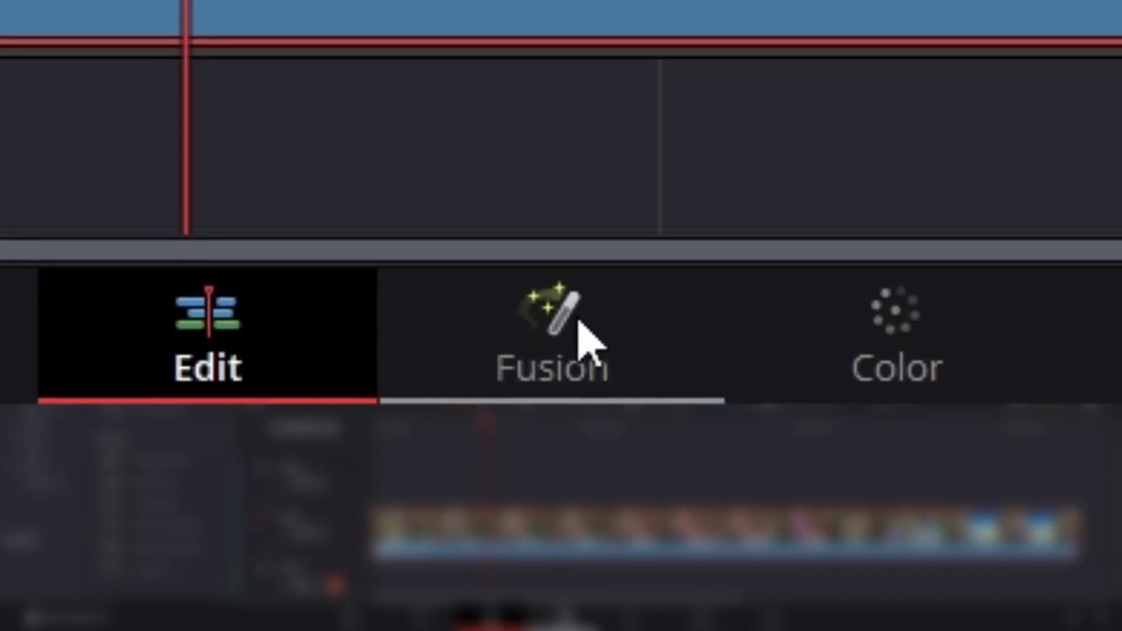
- Open the Fusion clip and preview MediaIn1 and MediaIn2 in the left viewer
left_click(585, 342)
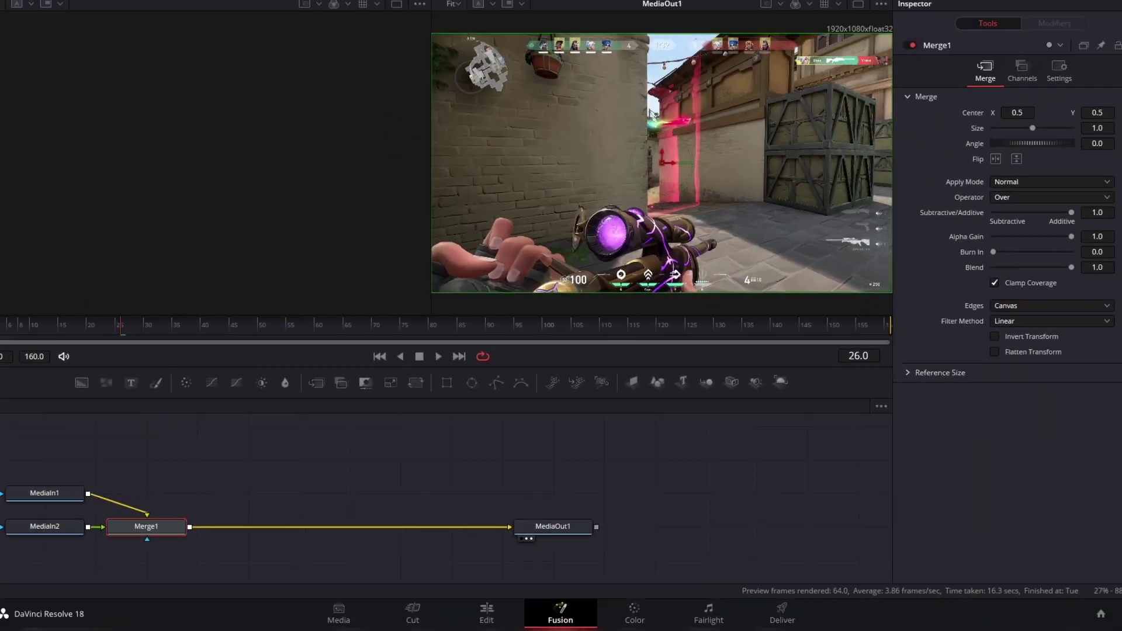
left_click(238, 528)
key("1")
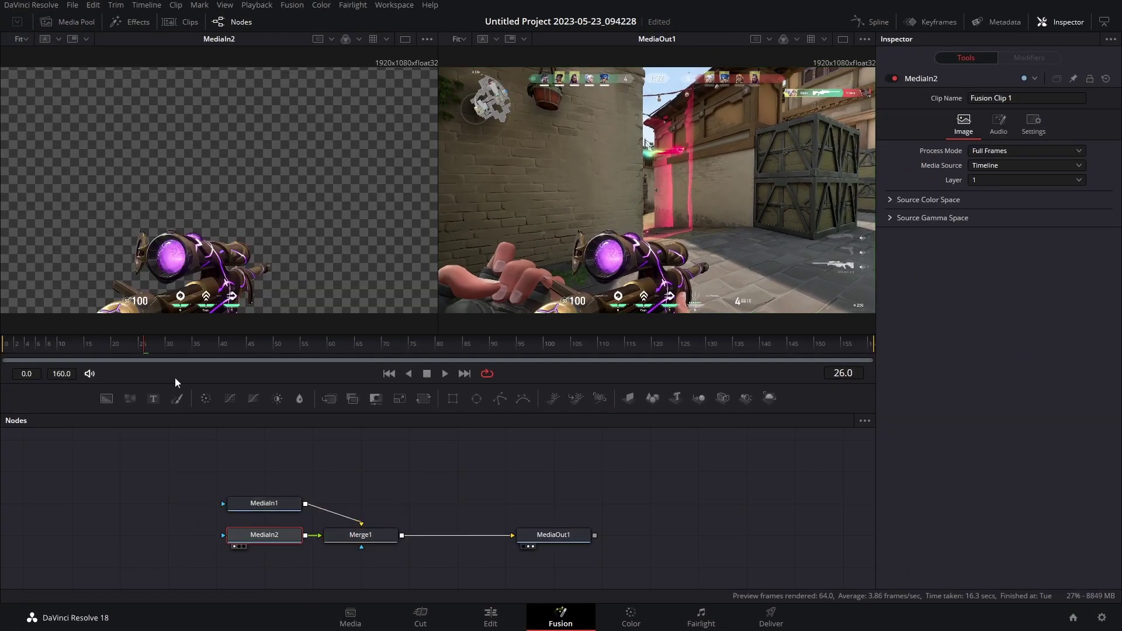
left_click(270, 505)
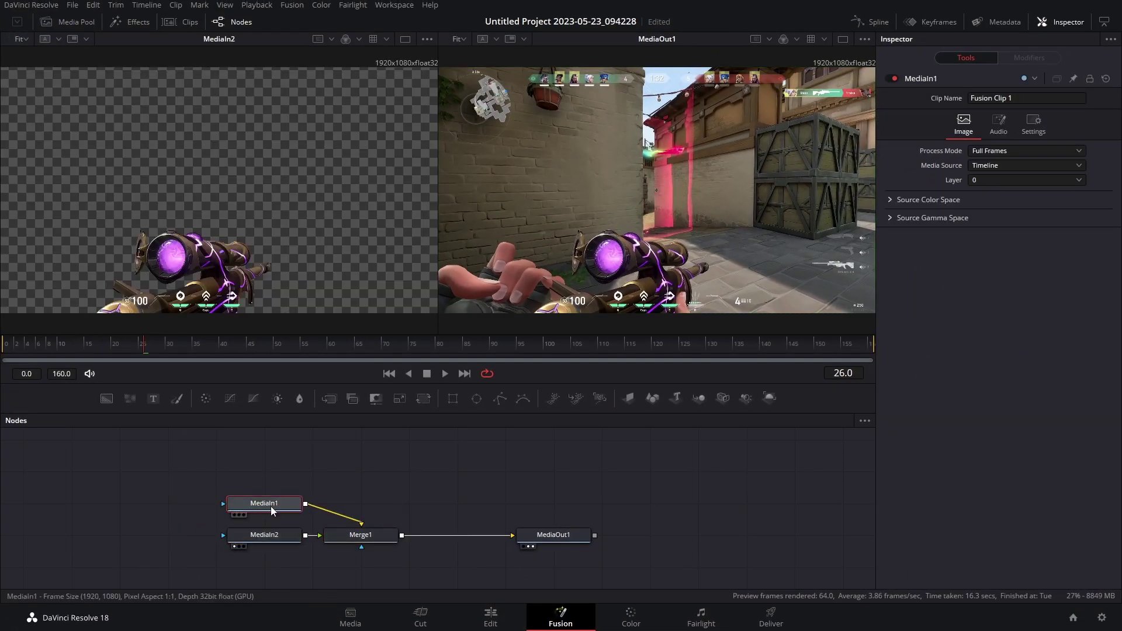
key("1")
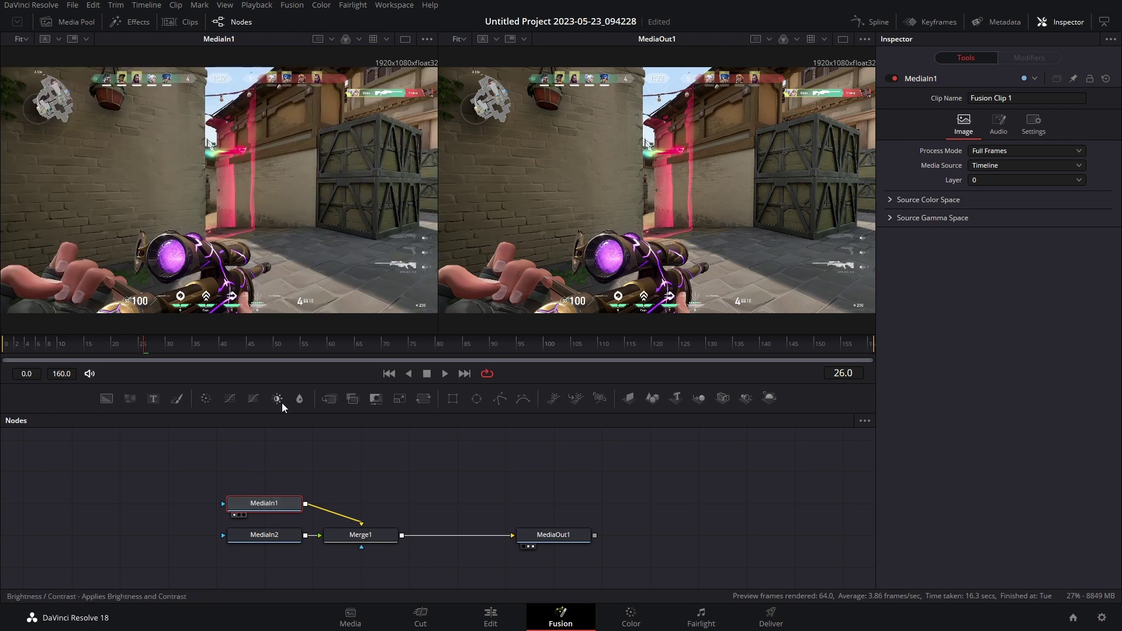
left_click(283, 534)
key("1")
- Rename MediaIn2 to 'roto' and MediaIn1 to 'bg'
key("F2")
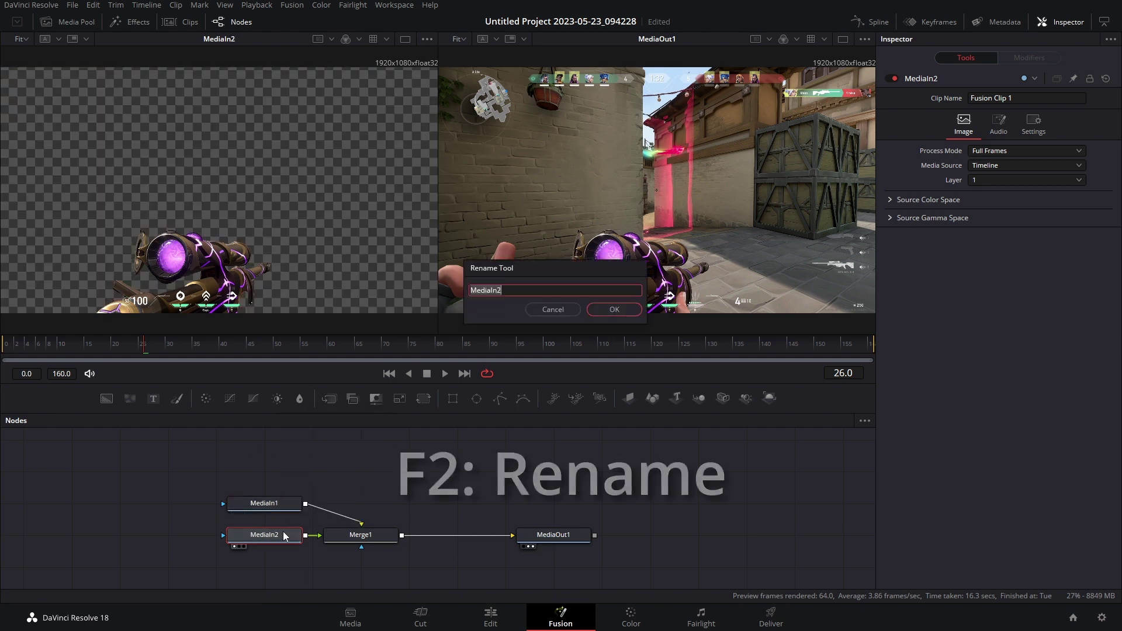
type("roto")
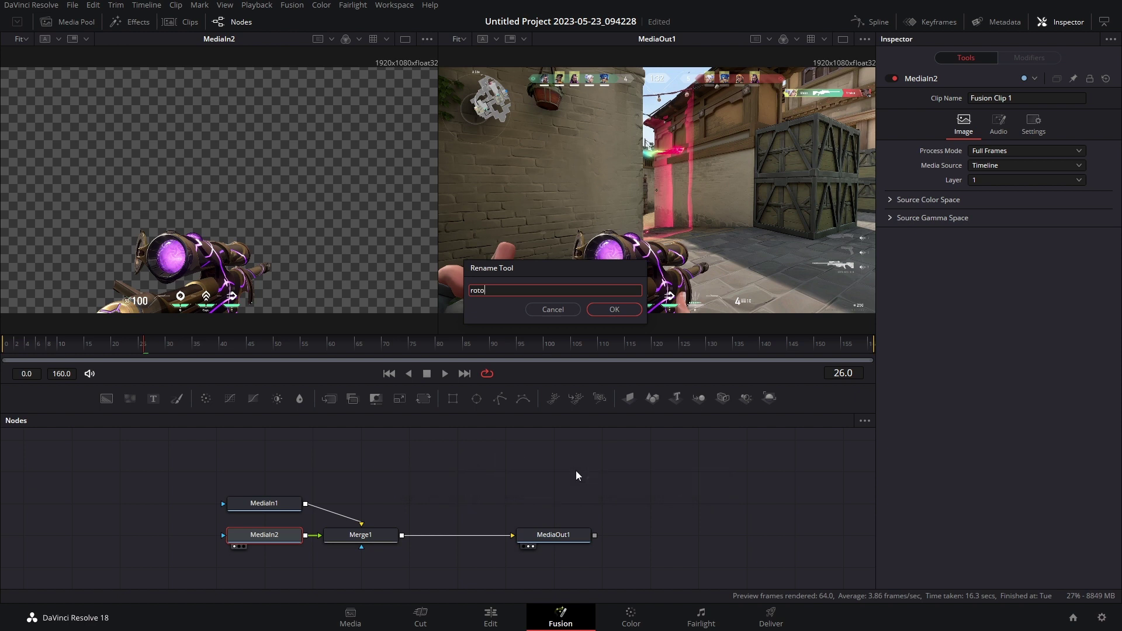
key("Return")
left_click(270, 505)
key("F2")
key("Return")
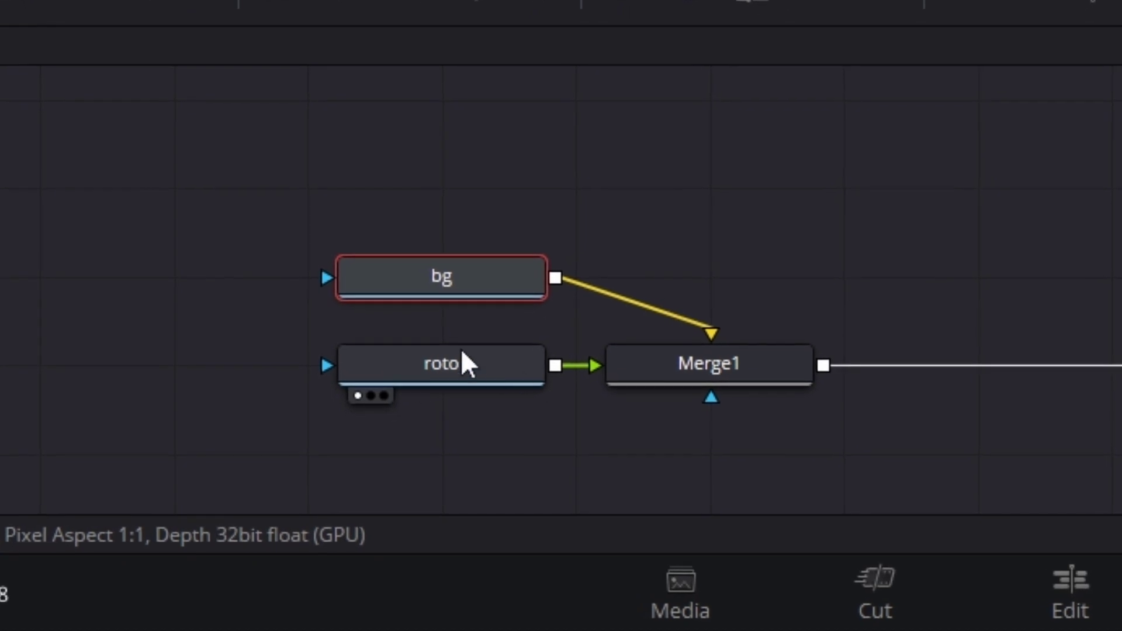
- Arrange roto directly above Merge1, with bg feeding it from the left
left_click_drag(466, 380, 439, 199)
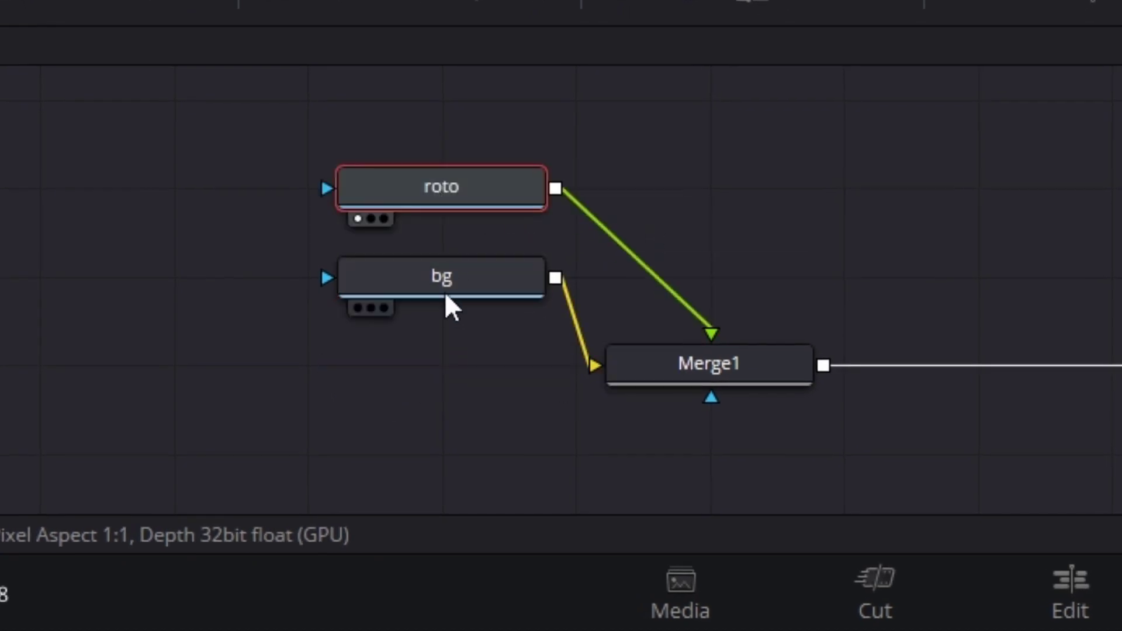
left_click_drag(444, 286, 435, 364)
left_click_drag(462, 201, 712, 294)
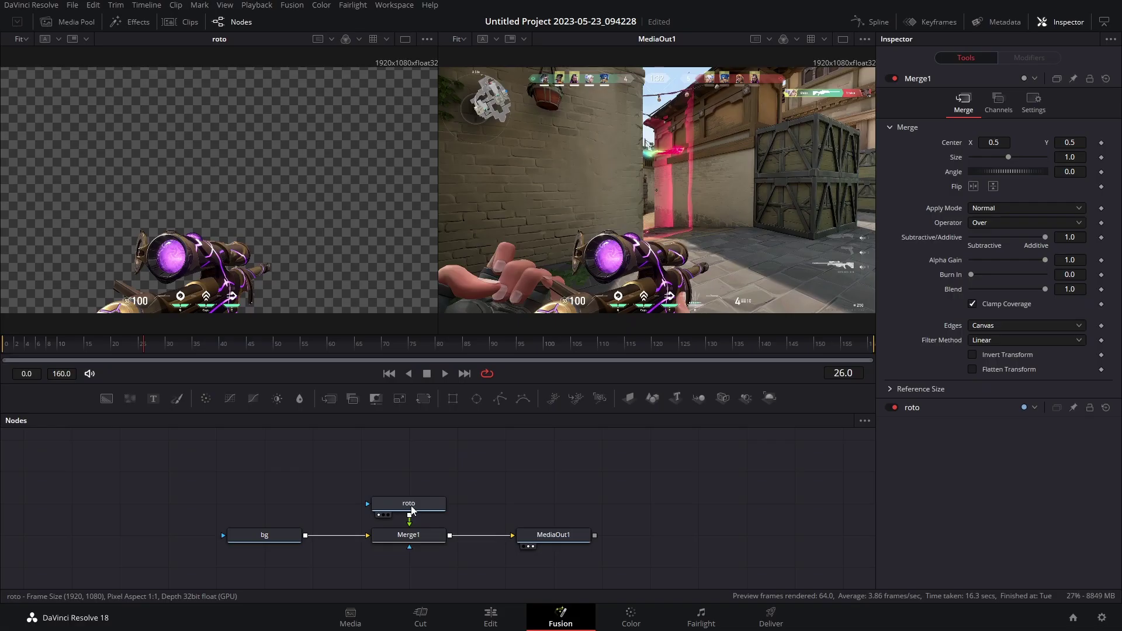
left_click_drag(583, 280, 583, 249)
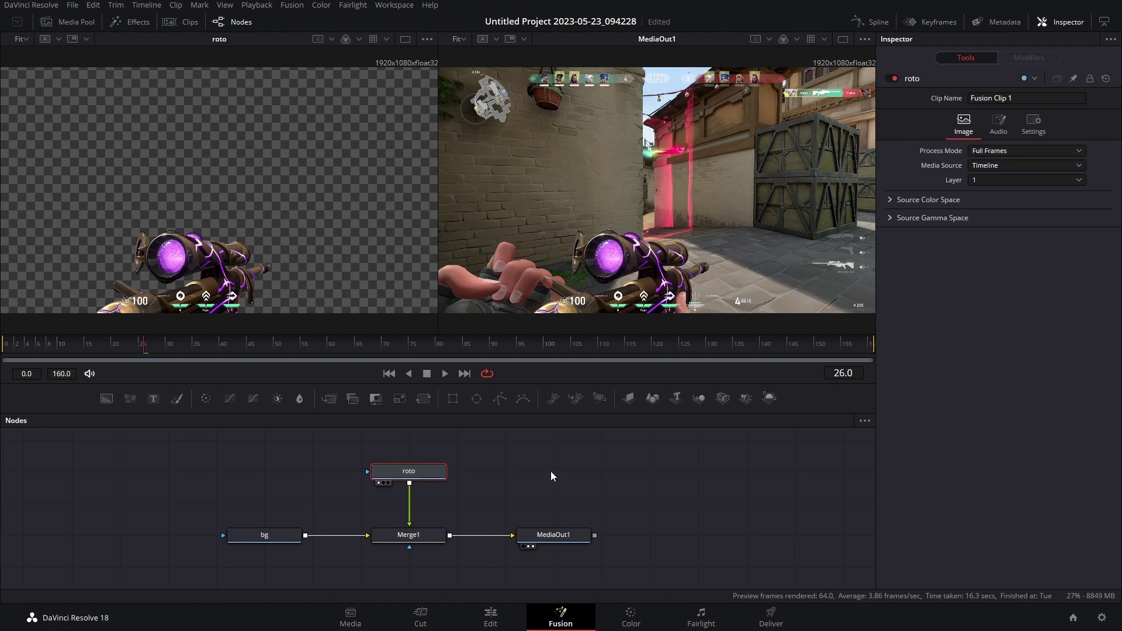
- Insert an Edge Detect node after roto and show it in the left viewer
key("shift+space")
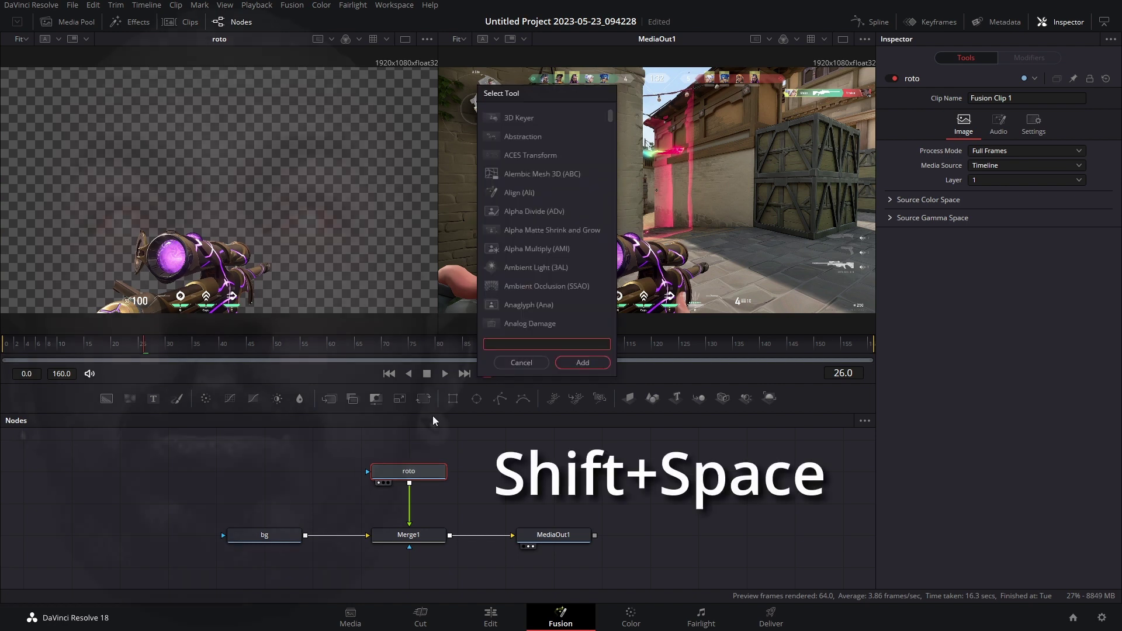
type("edge")
key("Return")
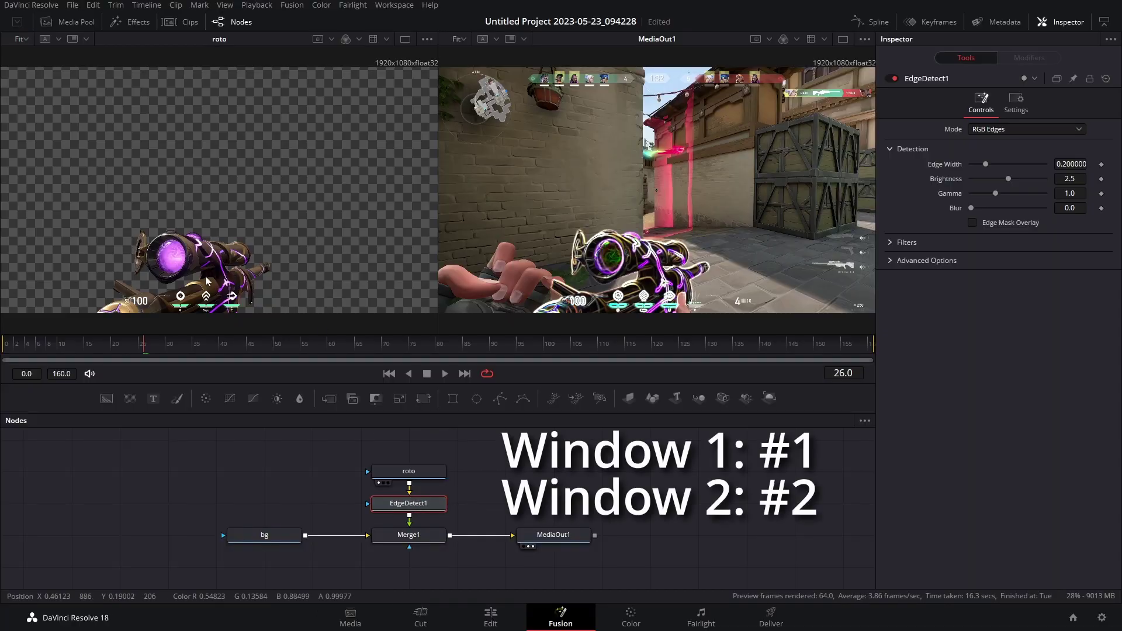
key("1")
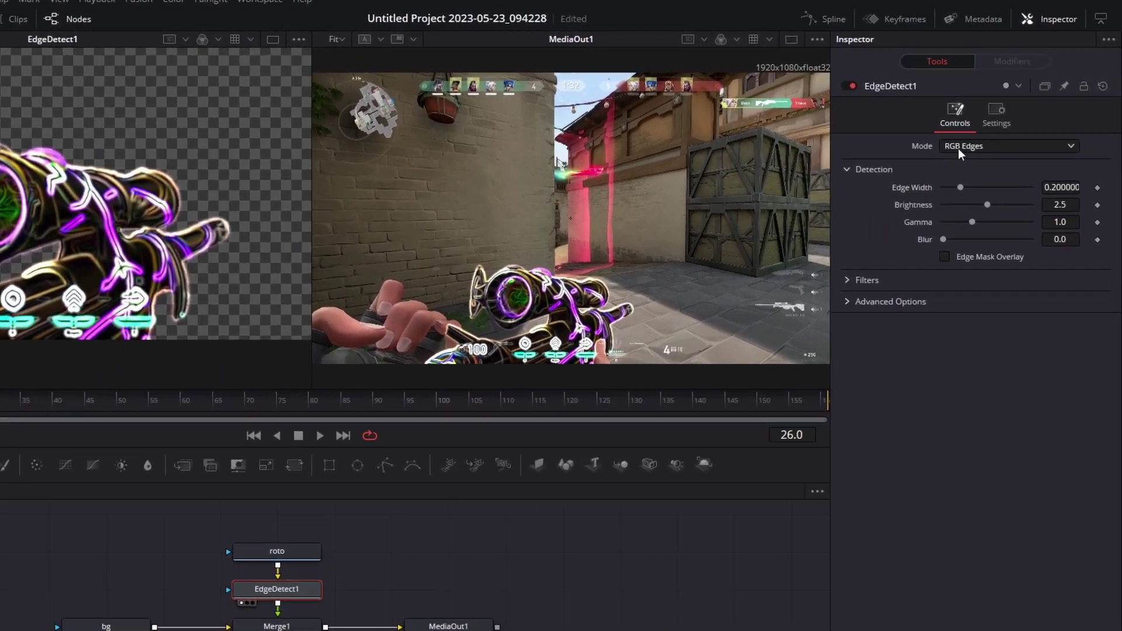
- Set EdgeDetect1 to magenta Grayscale Edges with edge width 0.094 and gamma 1.764
left_click(961, 133)
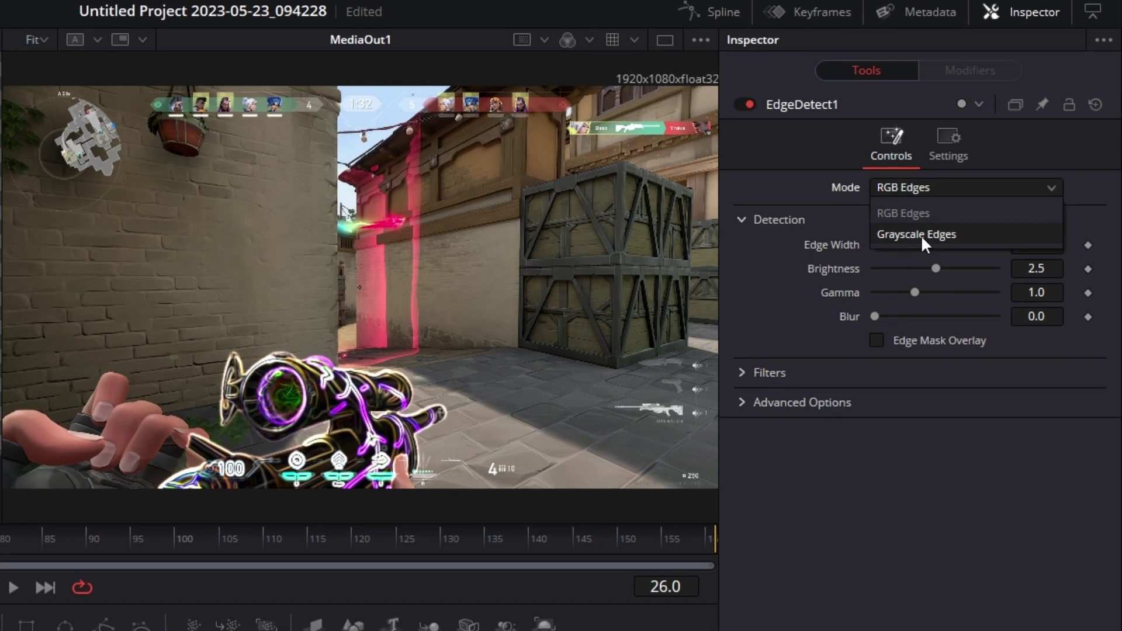
left_click(947, 206)
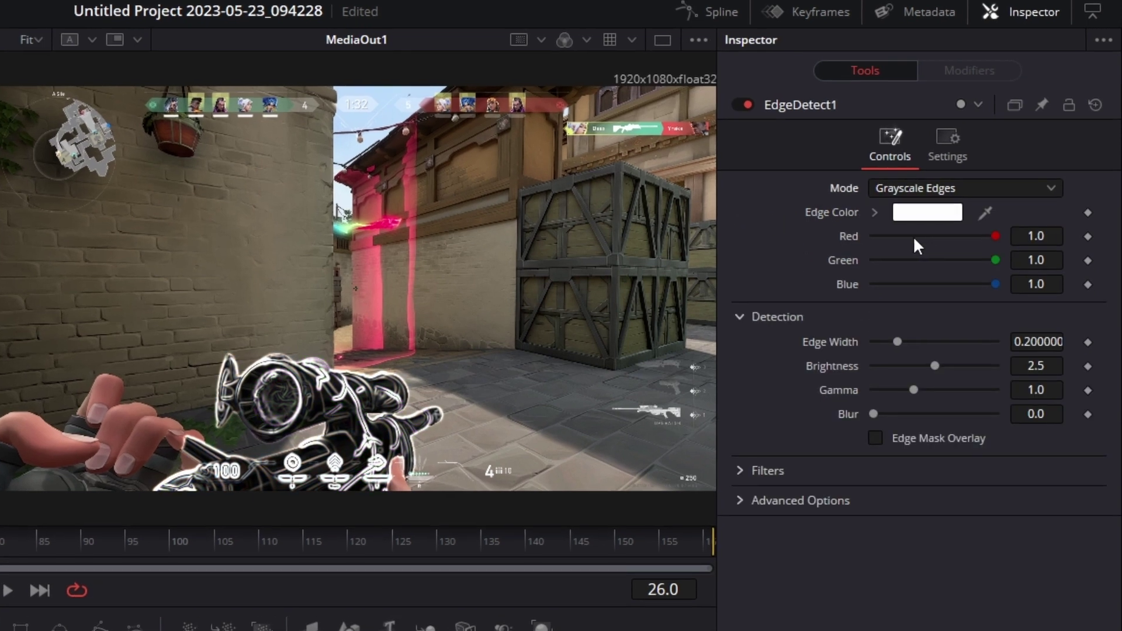
left_click(921, 215)
left_click(576, 172)
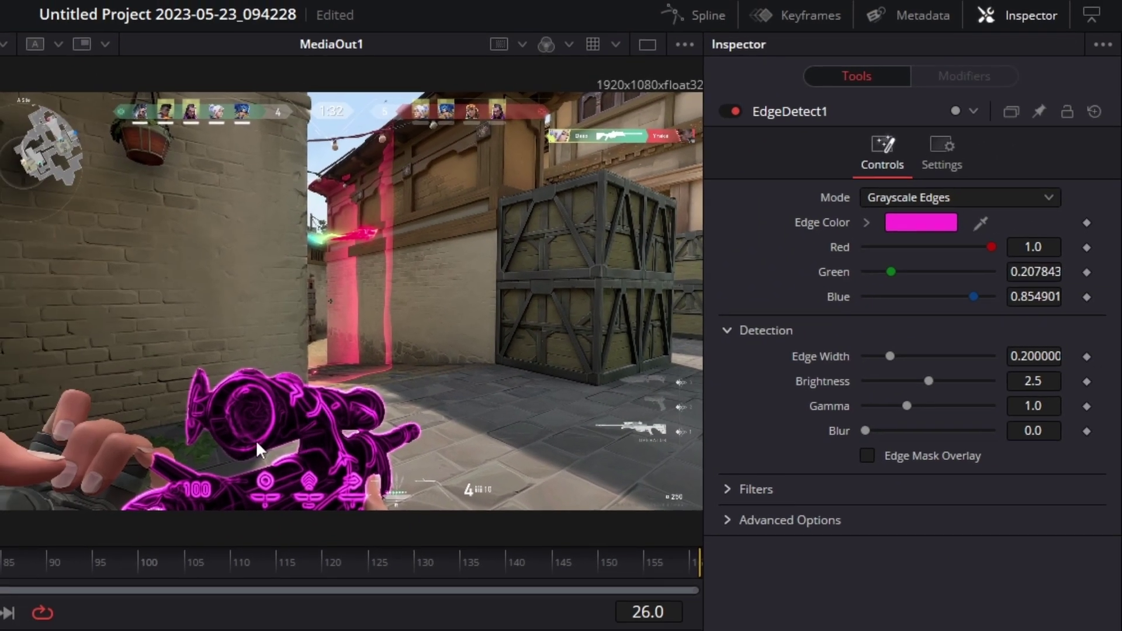
left_click_drag(887, 356, 874, 356)
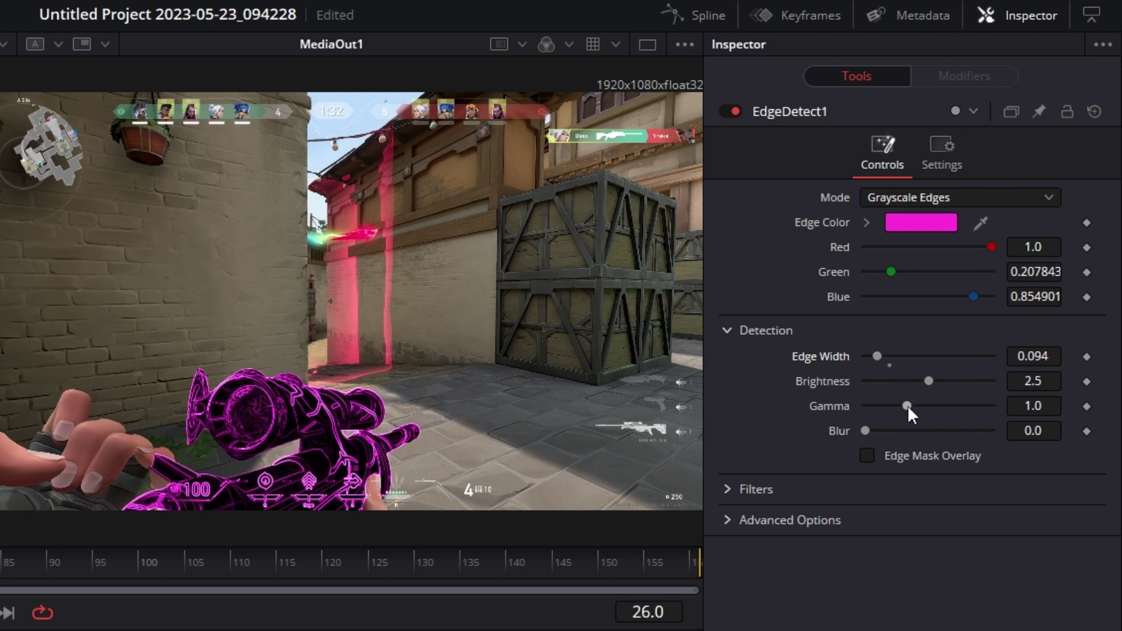
left_click_drag(907, 405, 949, 383)
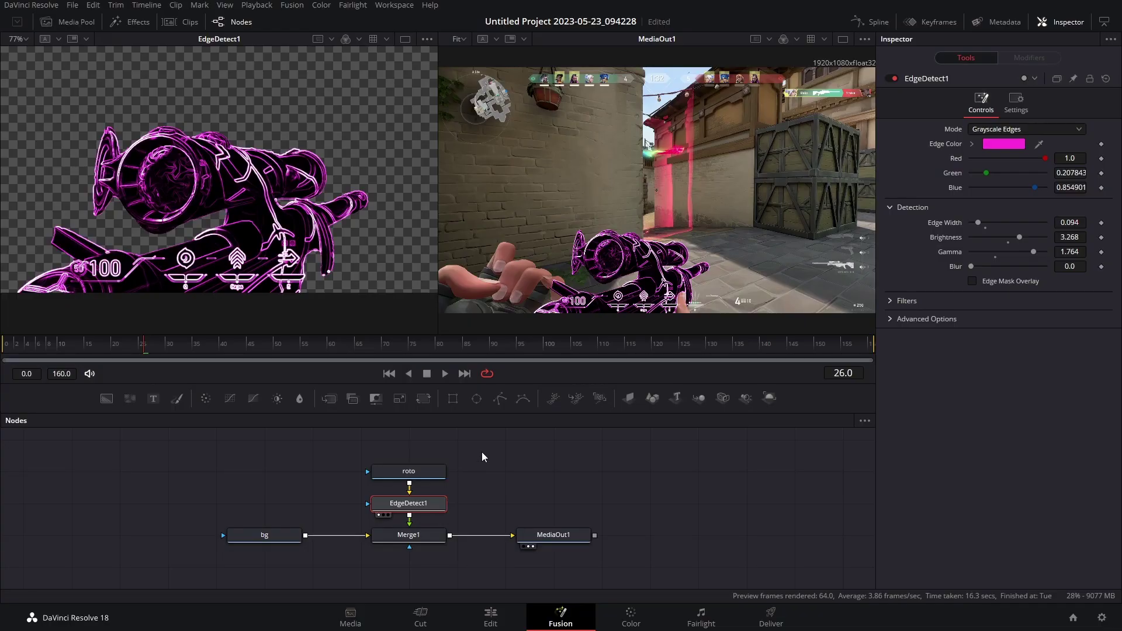
- Add SoftGlow1 after EdgeDetect1, raising red scale to 1.937 and lowering gain to 1.378
left_click_drag(482, 451, 426, 477)
left_click(426, 477)
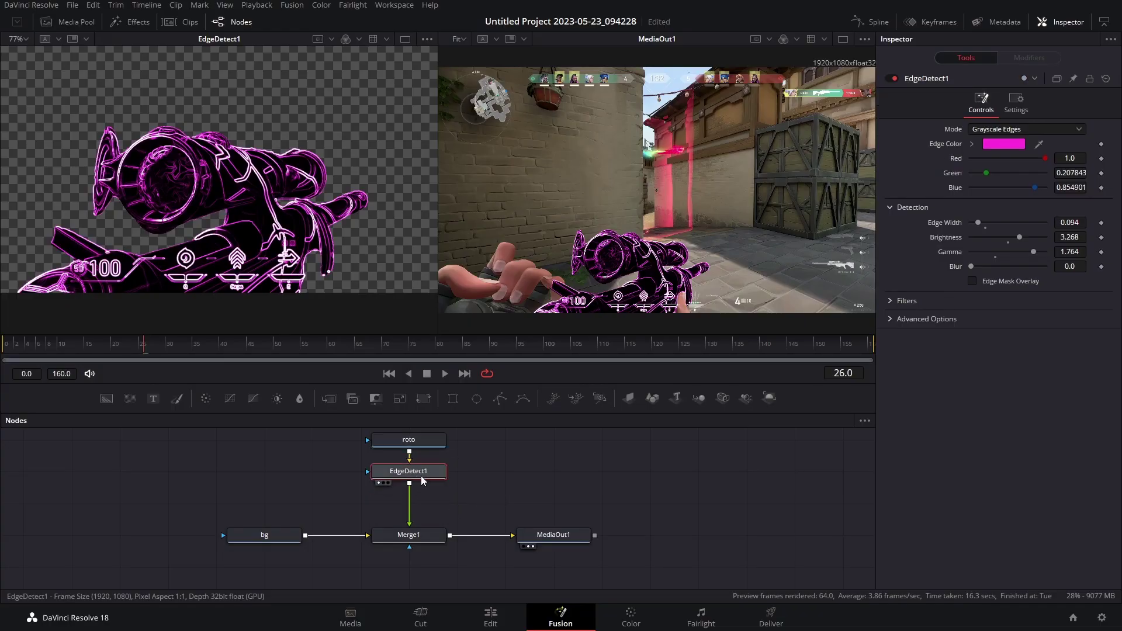
key("shift+space")
type("soft")
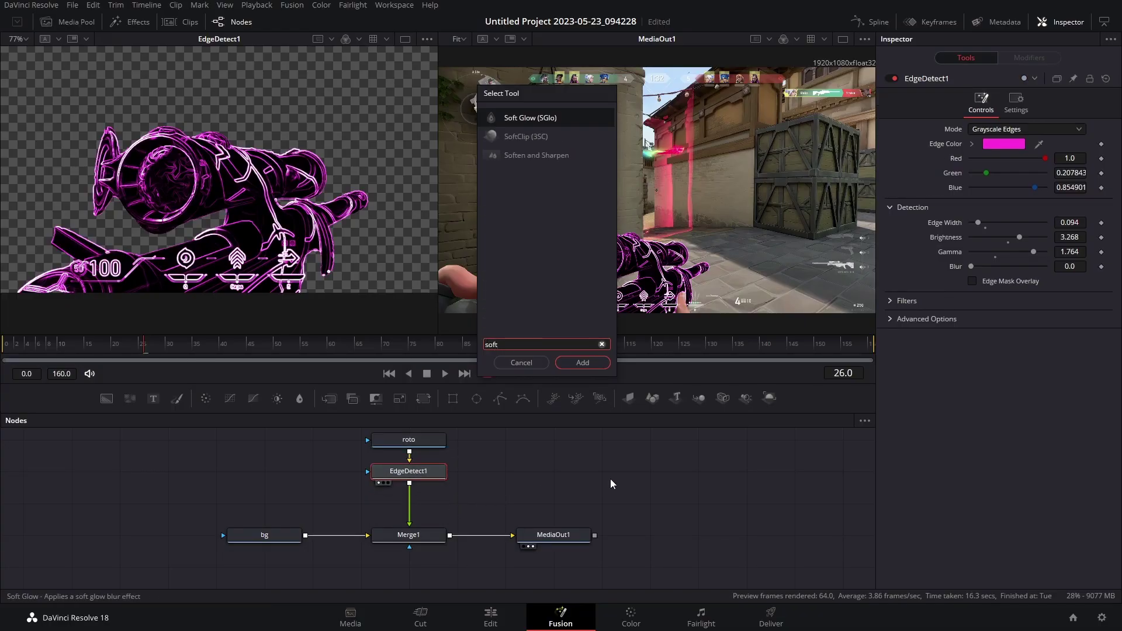
key("Return")
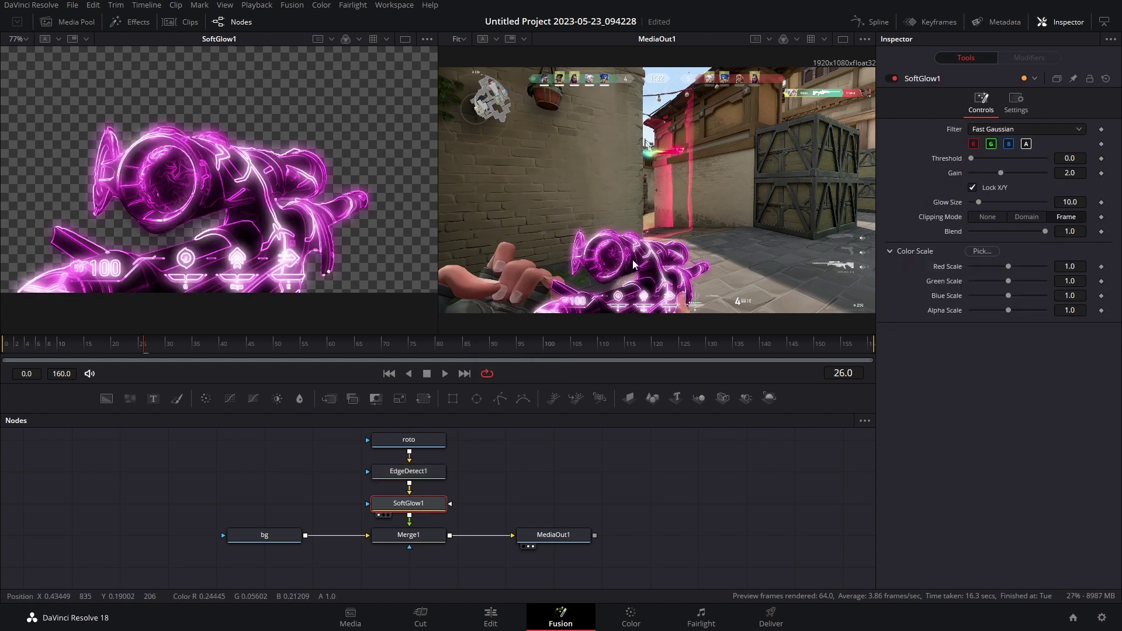
left_click_drag(1008, 266, 1040, 294)
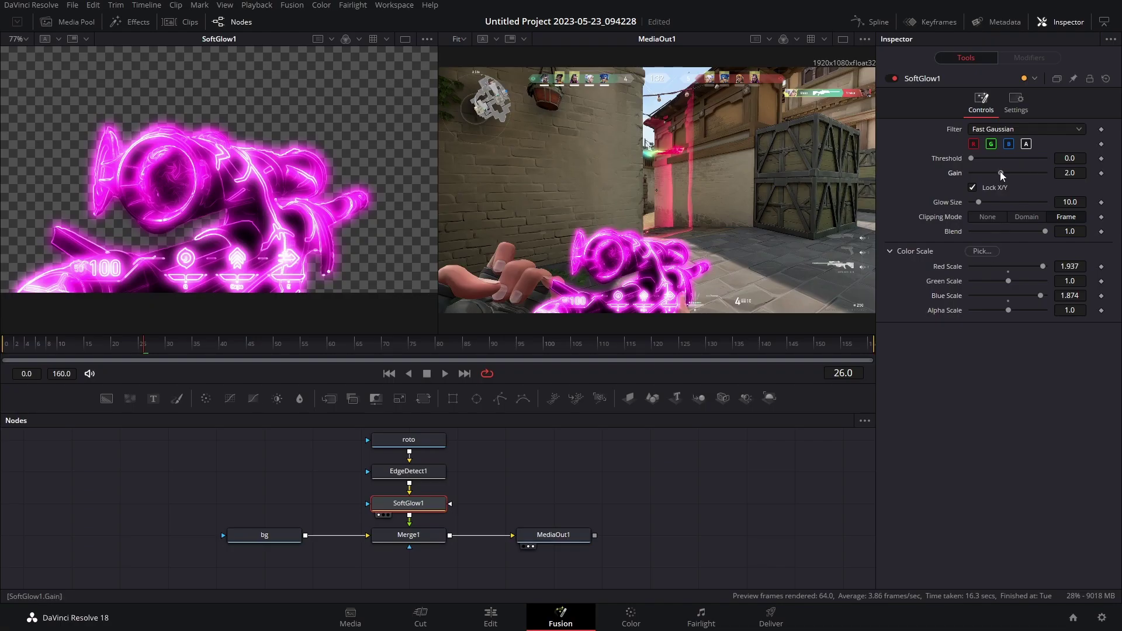
left_click_drag(1000, 173, 986, 203)
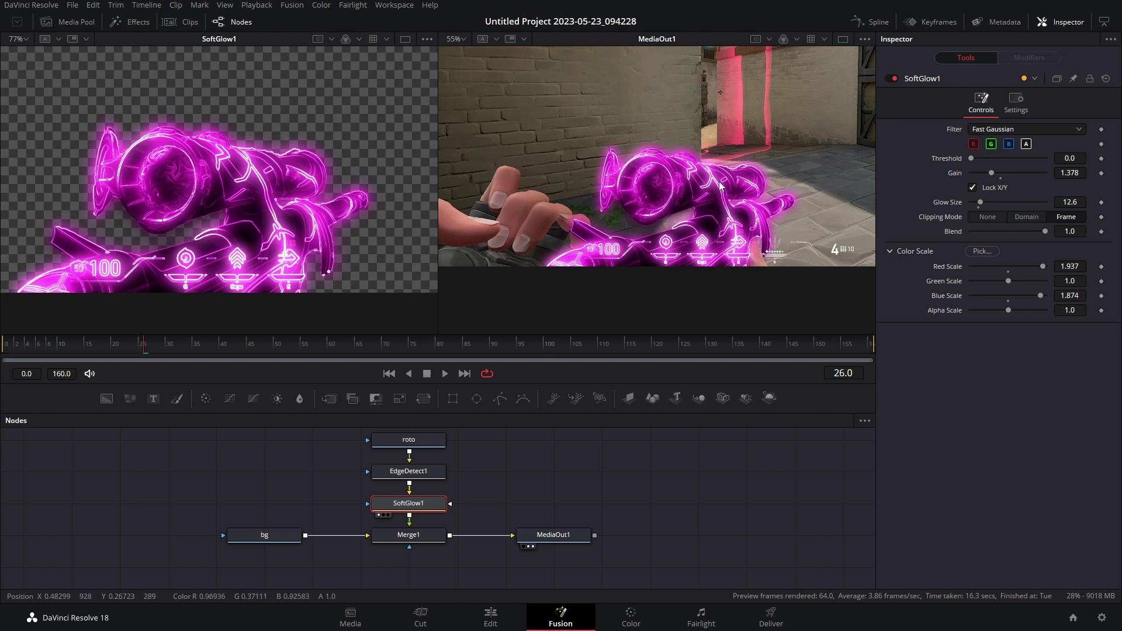
- Set Merge1's Apply Mode to Screen
left_click(430, 539)
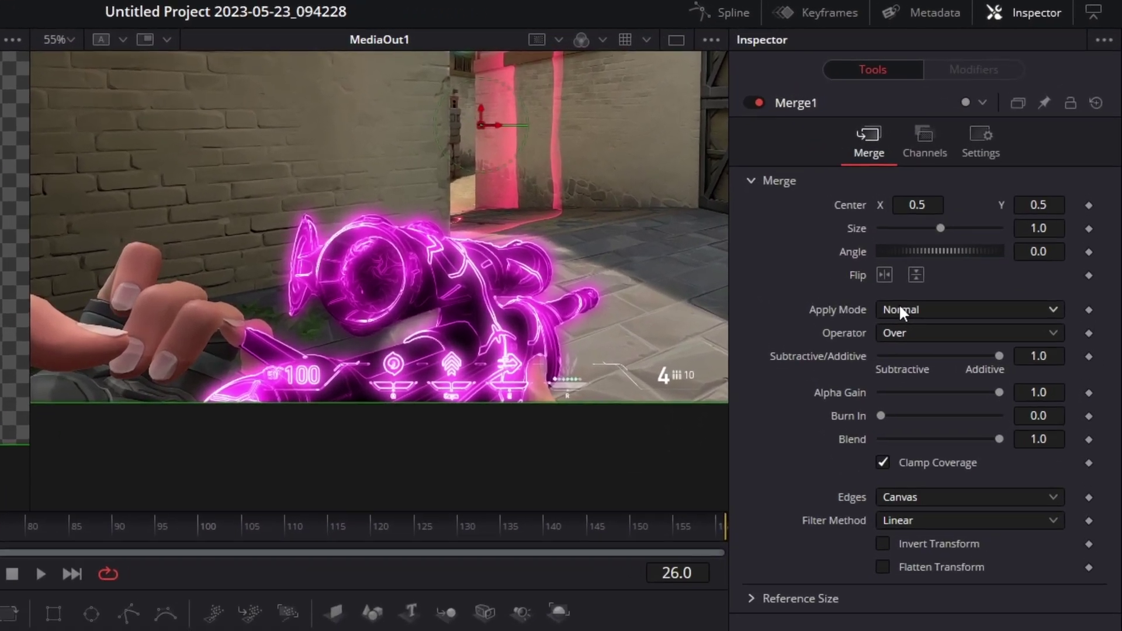
left_click(909, 287)
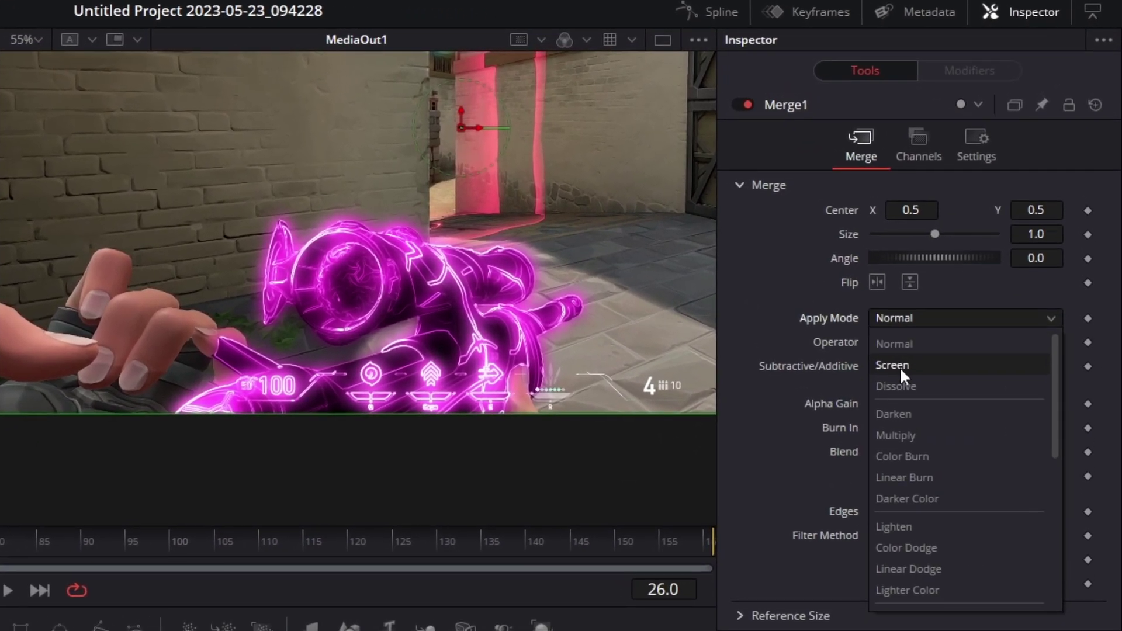
left_click(924, 330)
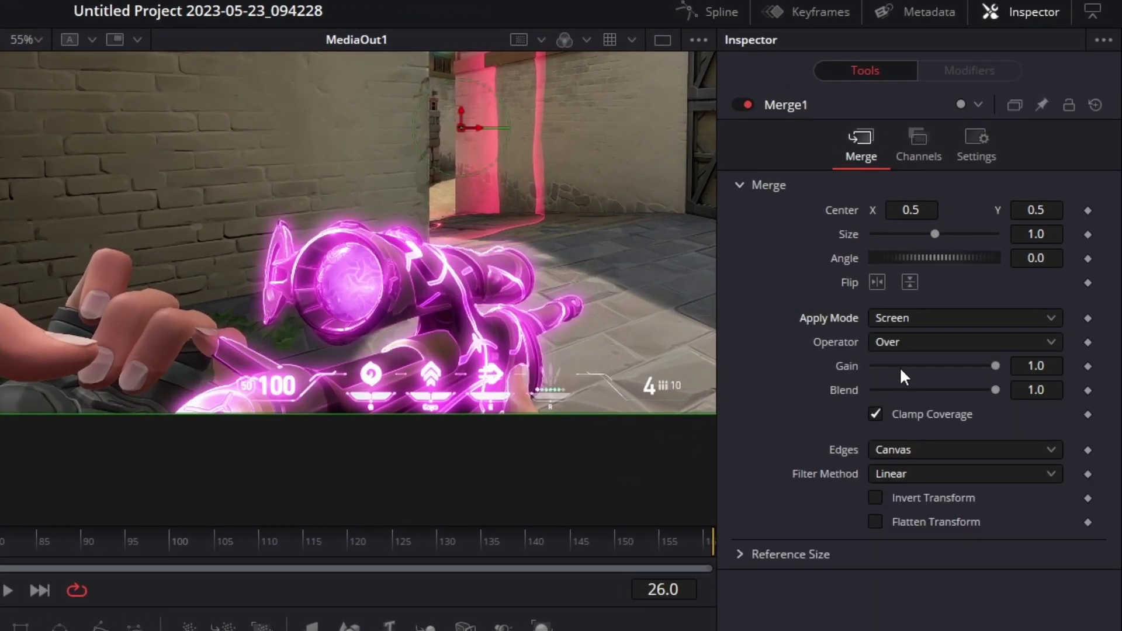
- Toggle Merge1 off and on to compare the glow, leaving it enabled
left_click(744, 103)
left_click(744, 103)
left_click(744, 103)
left_click(745, 103)
left_click(745, 103)
left_click(744, 103)
left_click(745, 103)
left_click(744, 103)
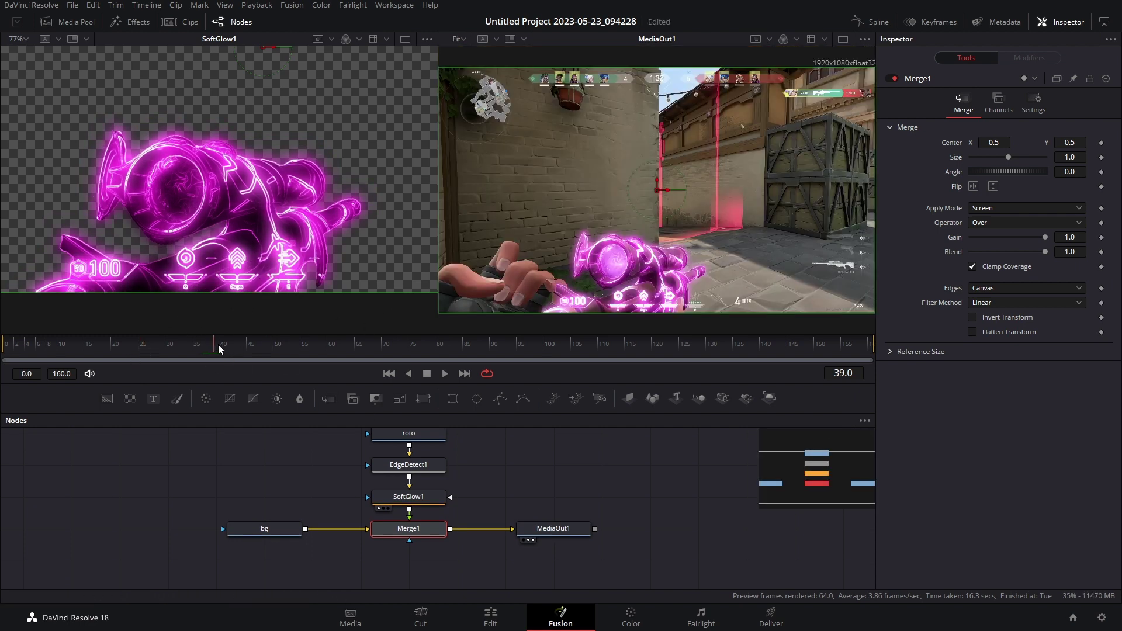
left_click_drag(217, 349, 264, 352)
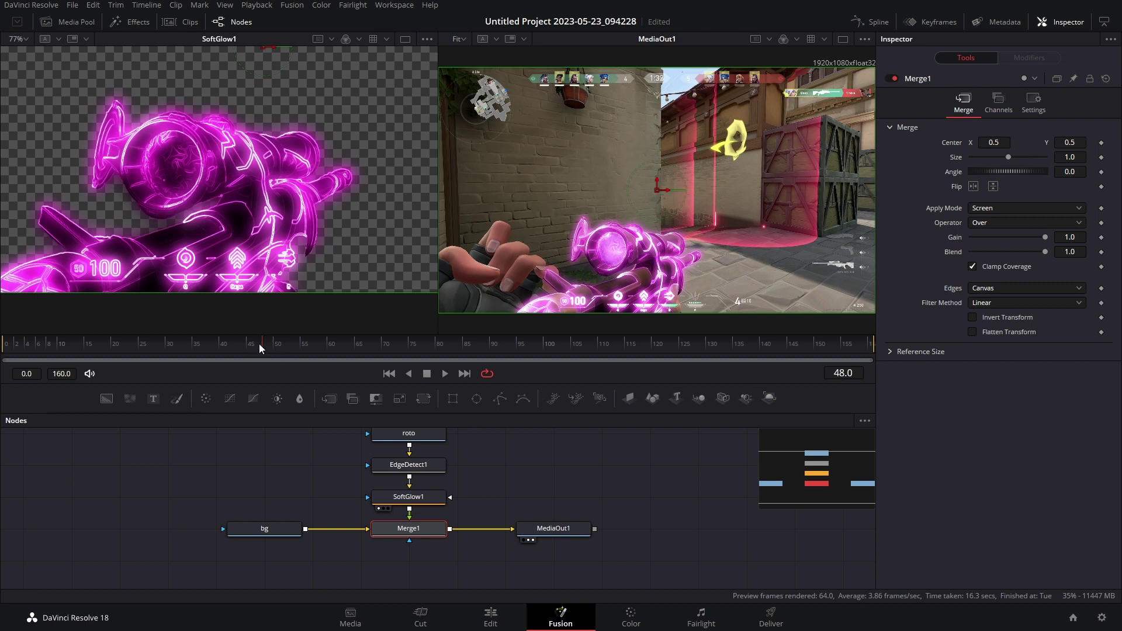
left_click_drag(258, 344, 247, 346)
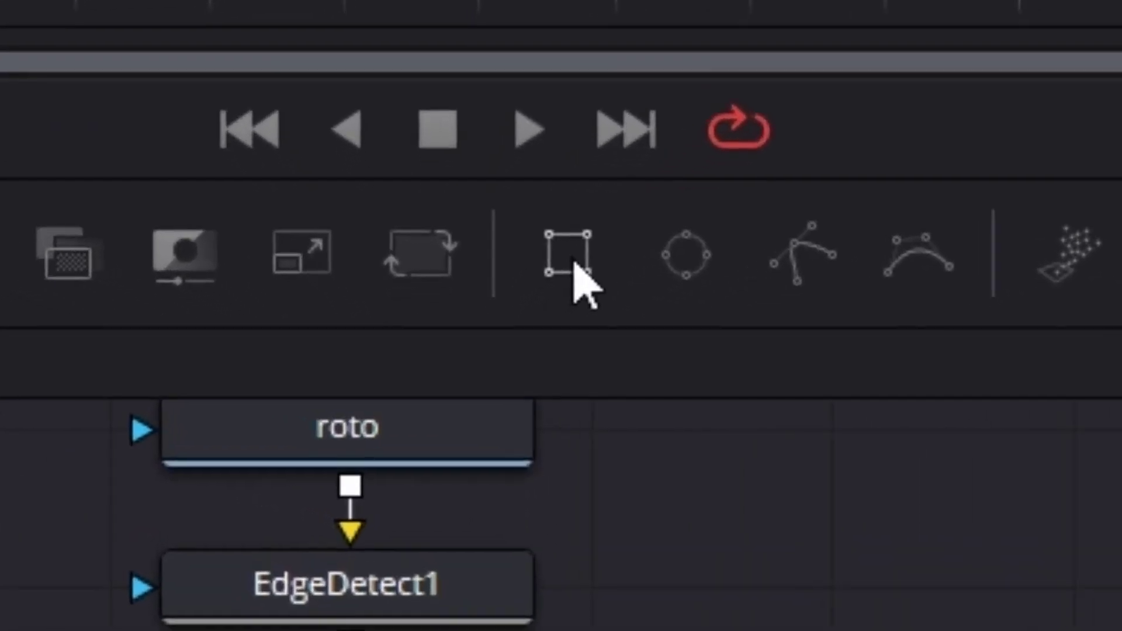
- Mask Merge1 with a Rectangle shaped into a thin, soft-edged bar tilted to -67°
mouse_move(574, 261)
left_mouse_down()
mouse_move(328, 520)
mouse_move(579, 421)
mouse_move(583, 277)
left_mouse_up()
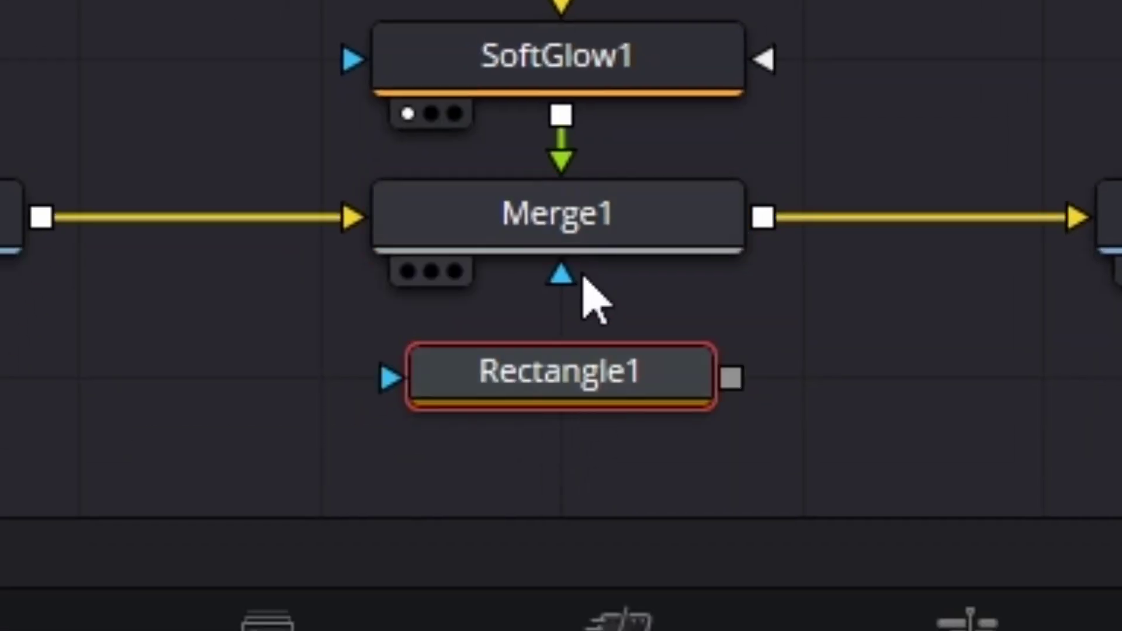
left_click_drag(737, 379, 566, 279)
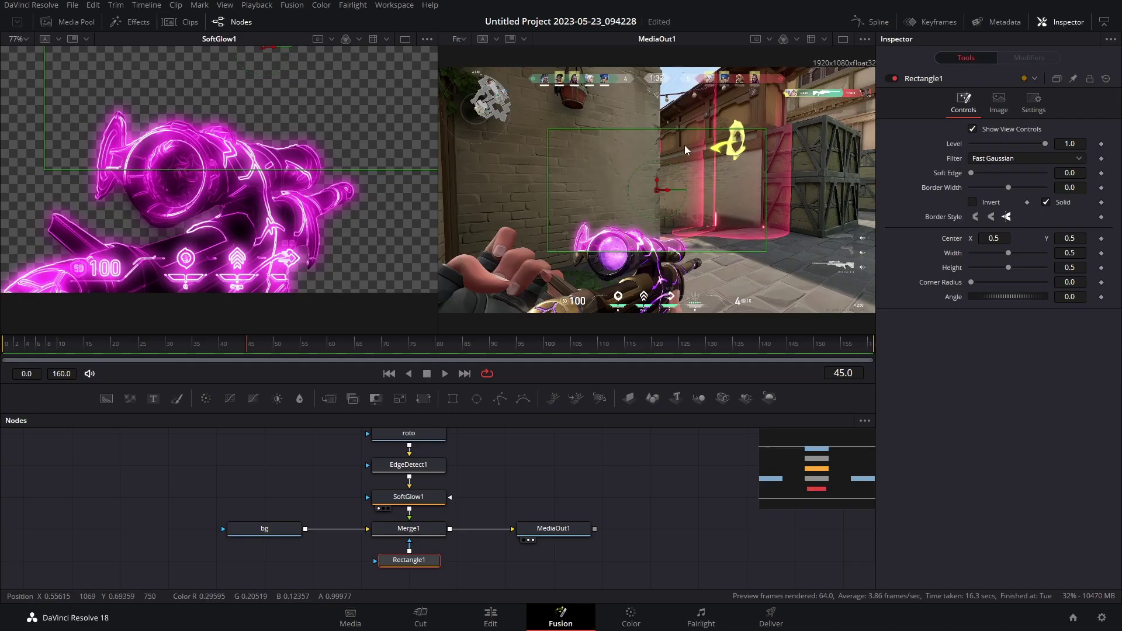
left_click_drag(719, 129, 801, 188)
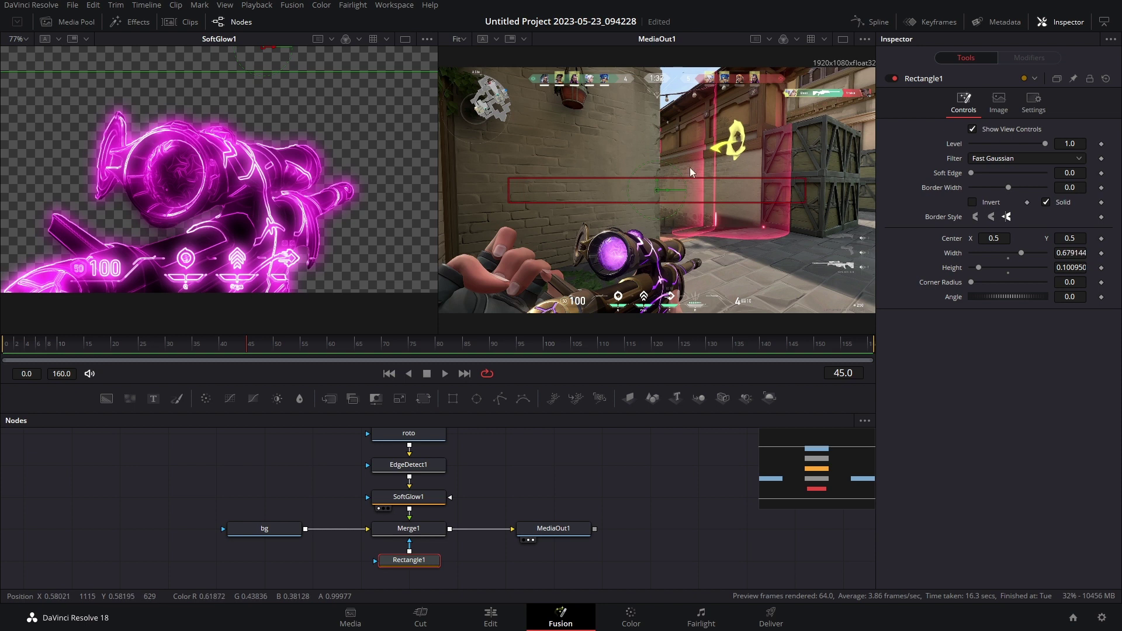
left_click_drag(674, 165, 681, 289)
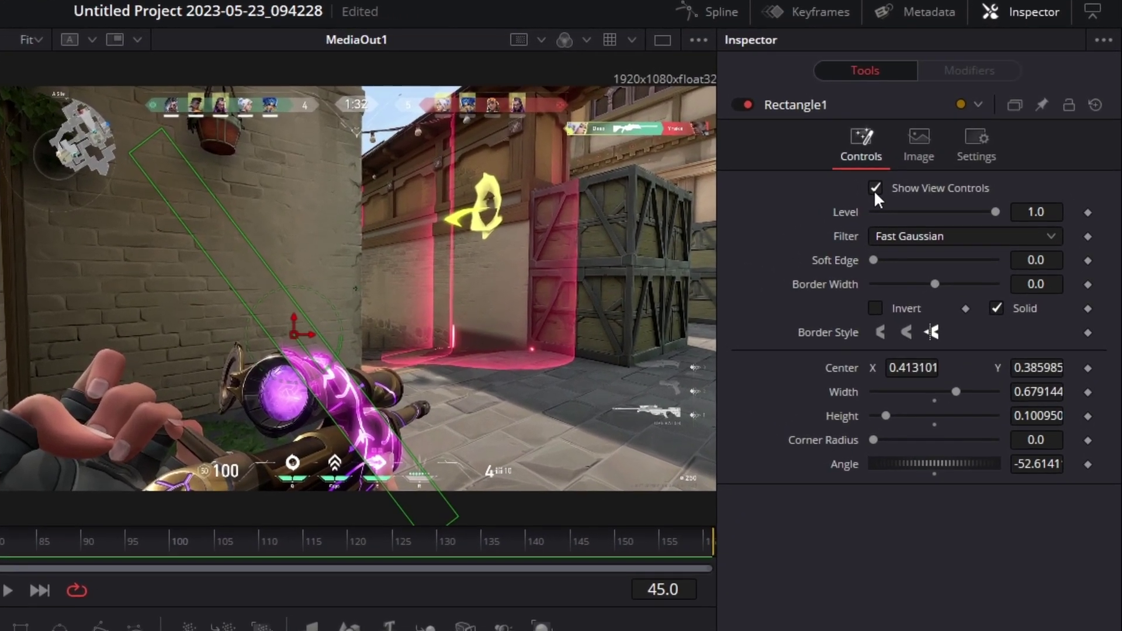
left_click(875, 188)
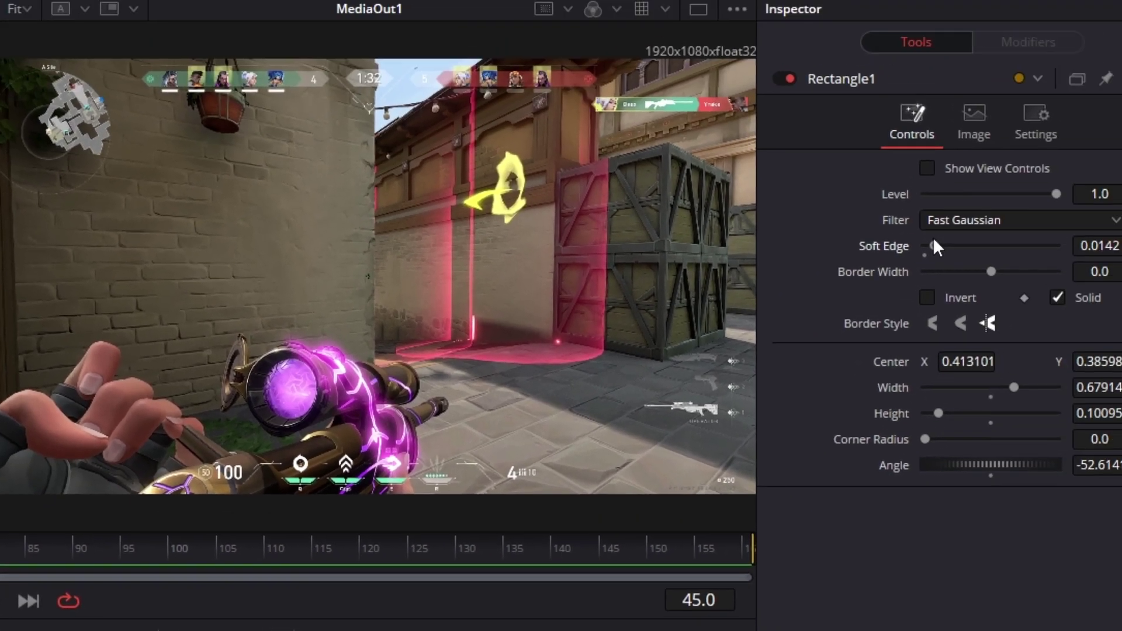
left_click_drag(933, 237, 886, 262)
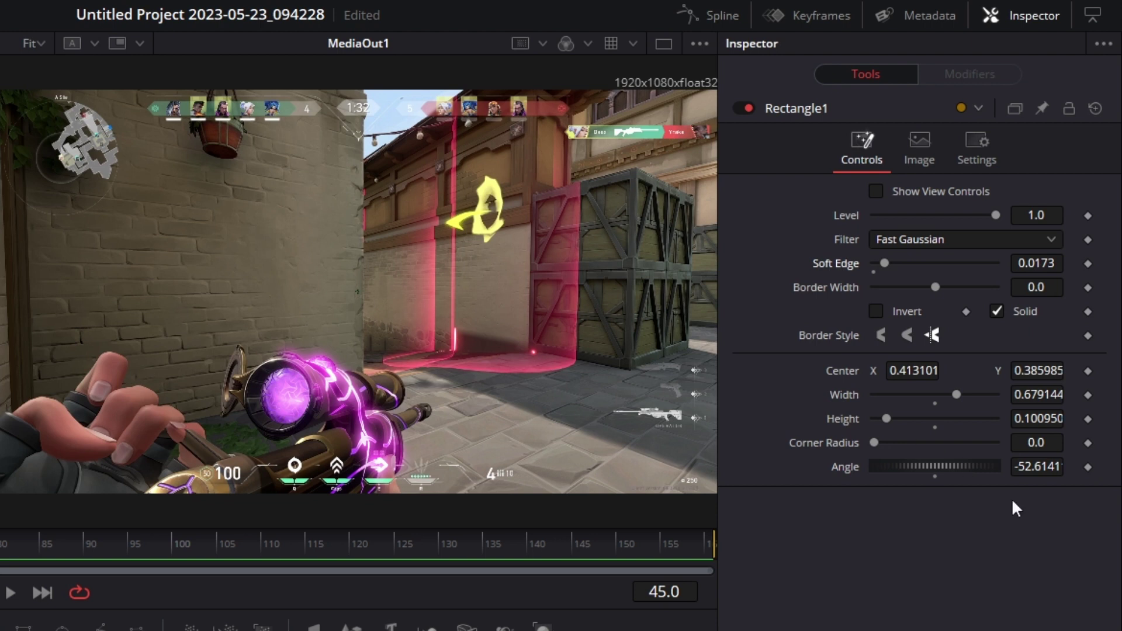
left_click_drag(1038, 466, 1005, 466)
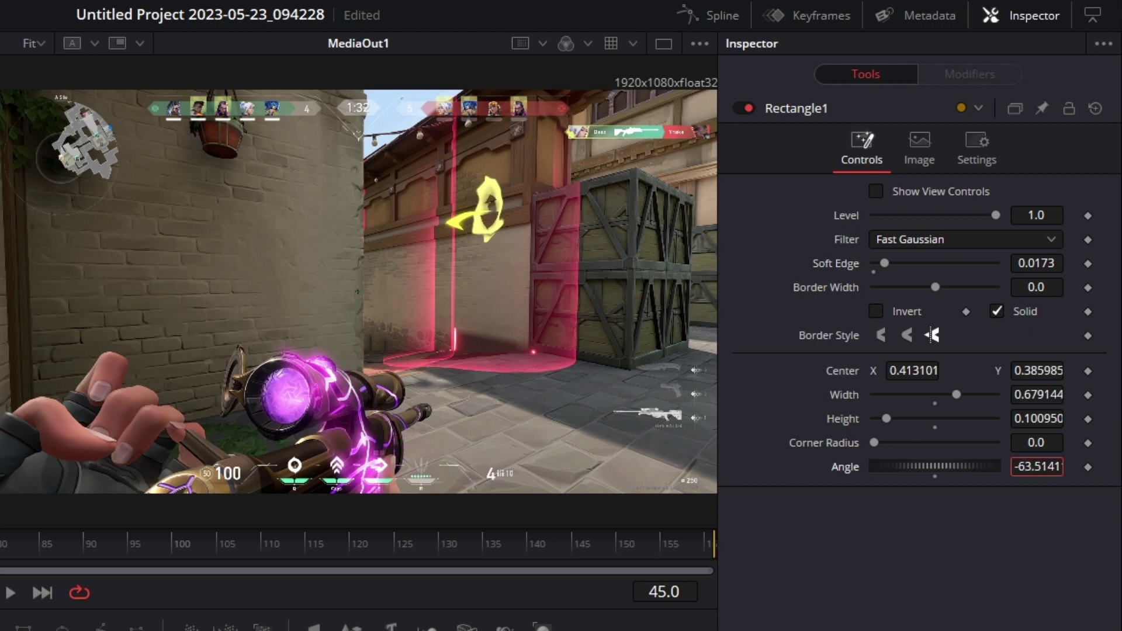
key("Down")
key("Down")
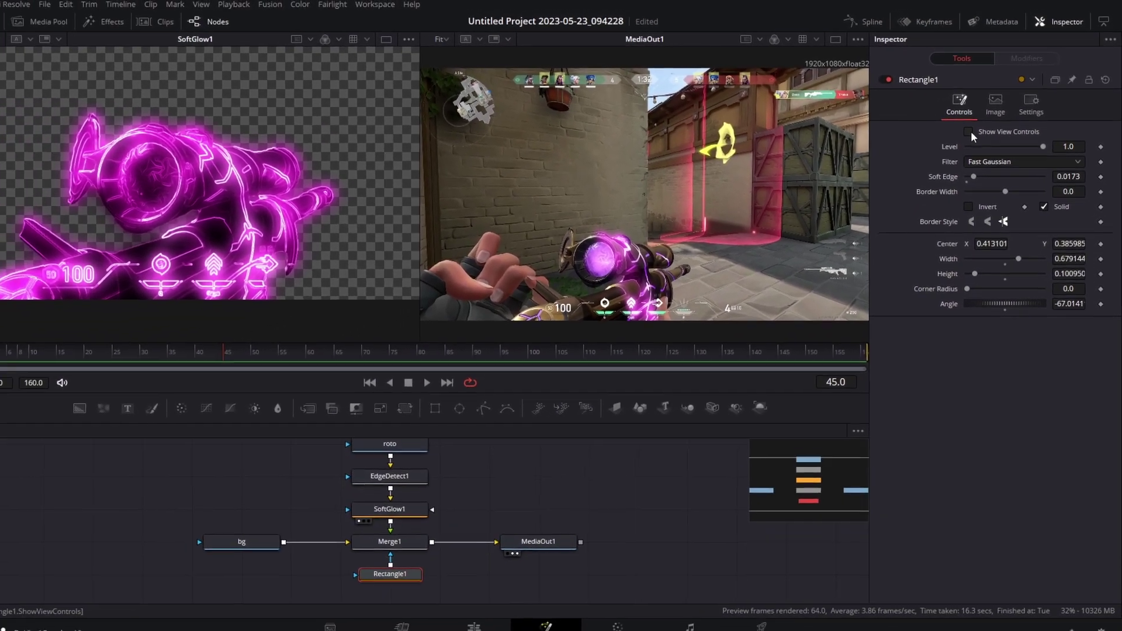
- Keyframe the bar right of the rifle, then move it to the lower-left corner
left_click(969, 131)
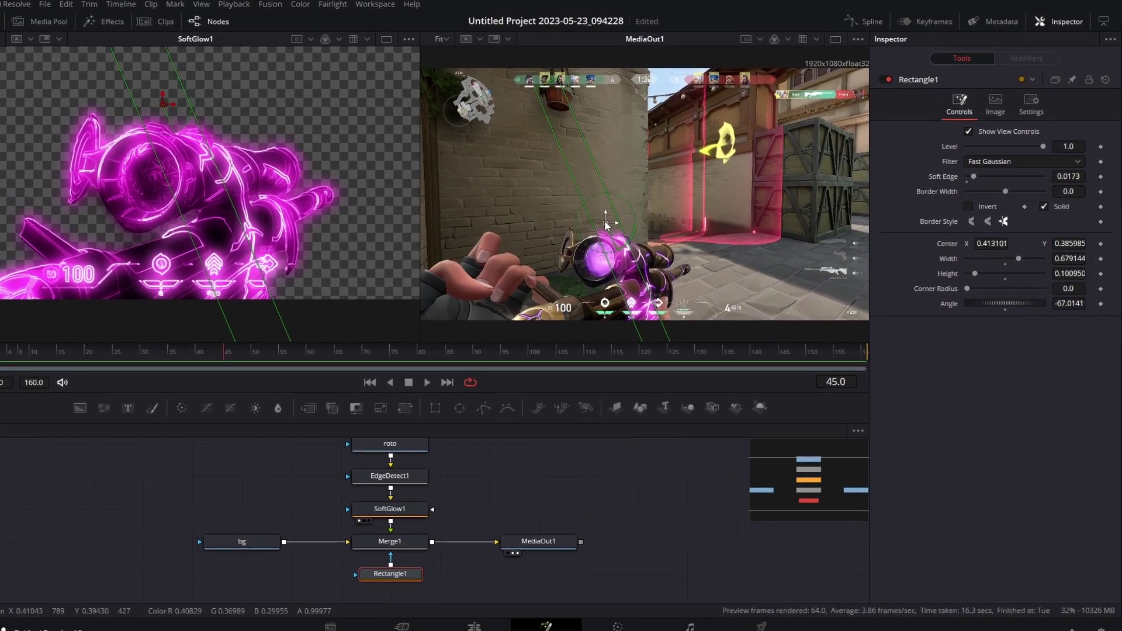
left_click_drag(605, 222, 626, 223)
left_click_drag(549, 252, 623, 234)
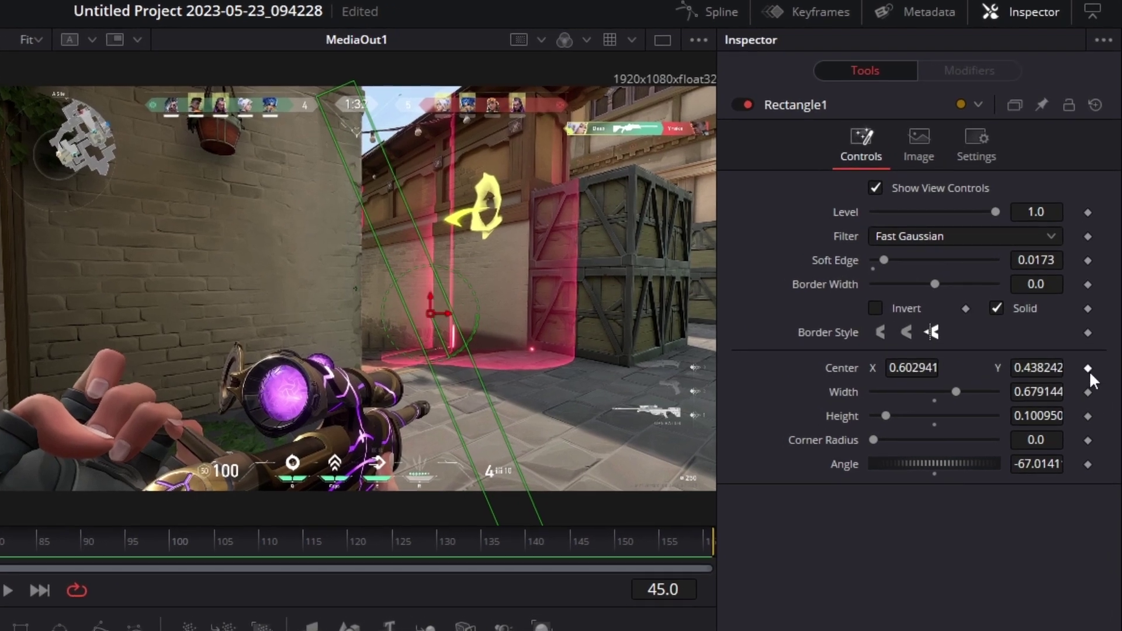
left_click(1088, 368)
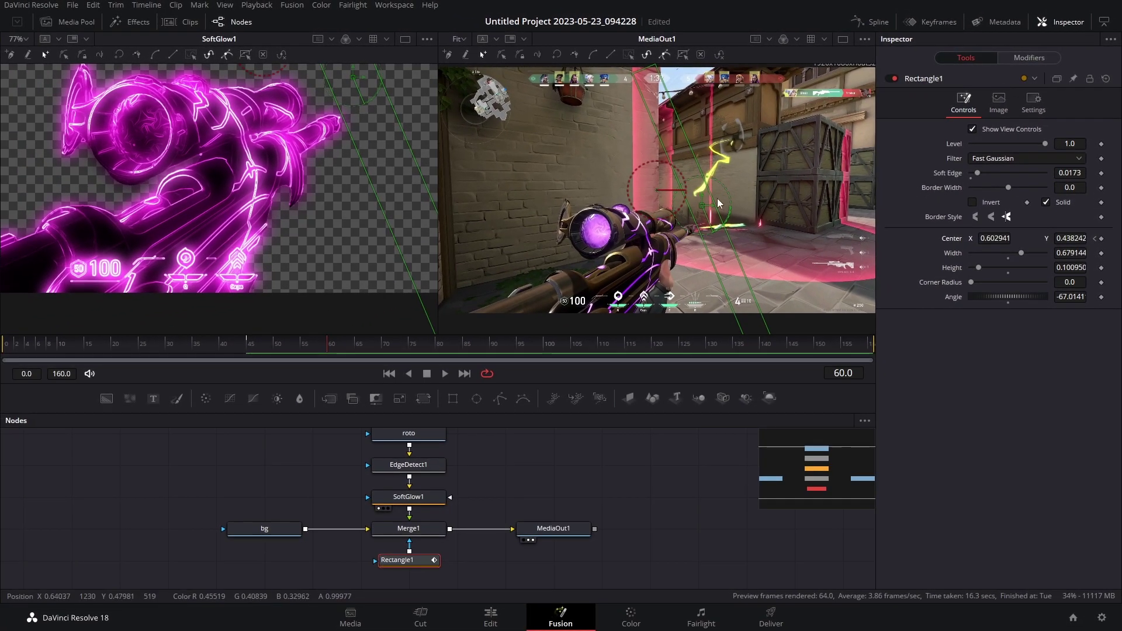
left_click_drag(703, 206, 443, 320)
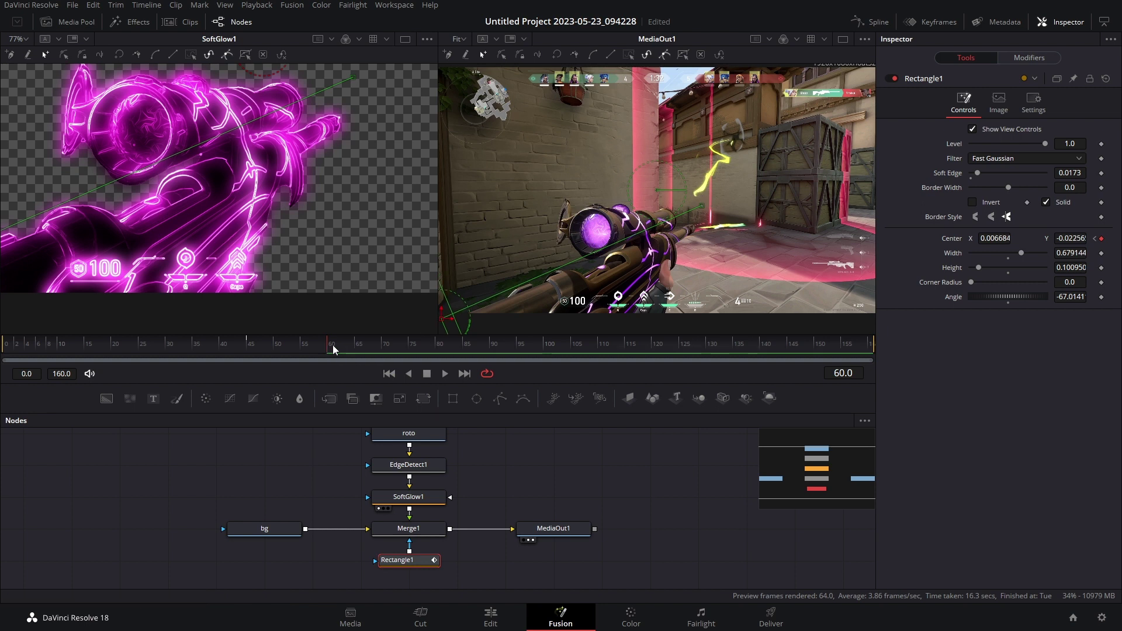
- Play back the glow band sweeping across the rifle, stopping around frame 76
left_click_drag(333, 349, 737, 315)
left_click(228, 351)
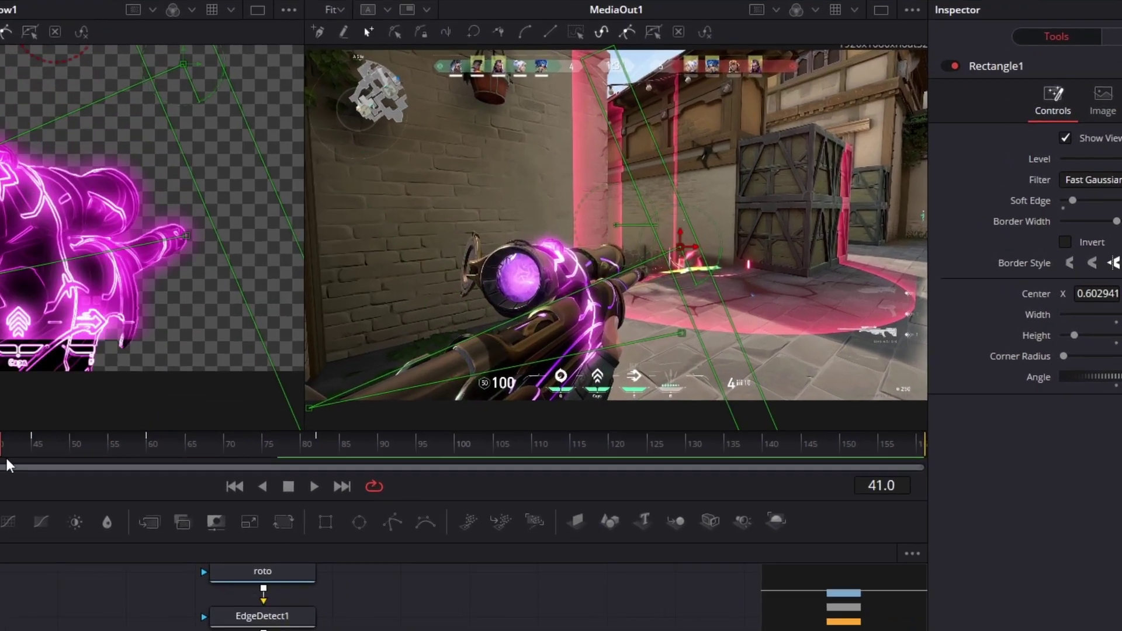
left_click(230, 487)
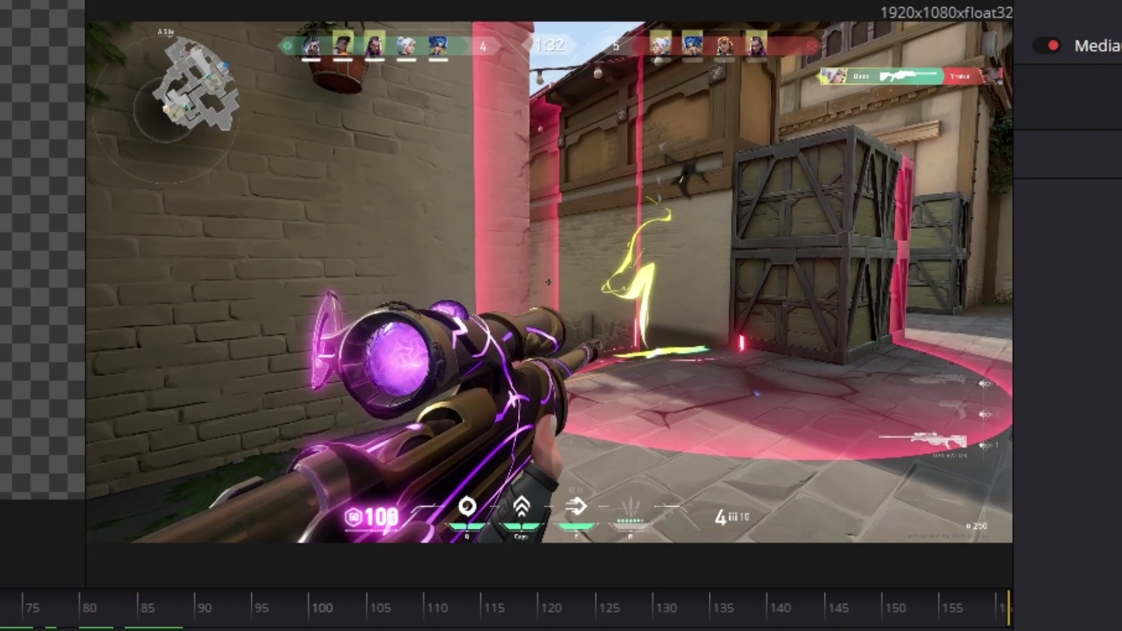
left_click(35, 591)
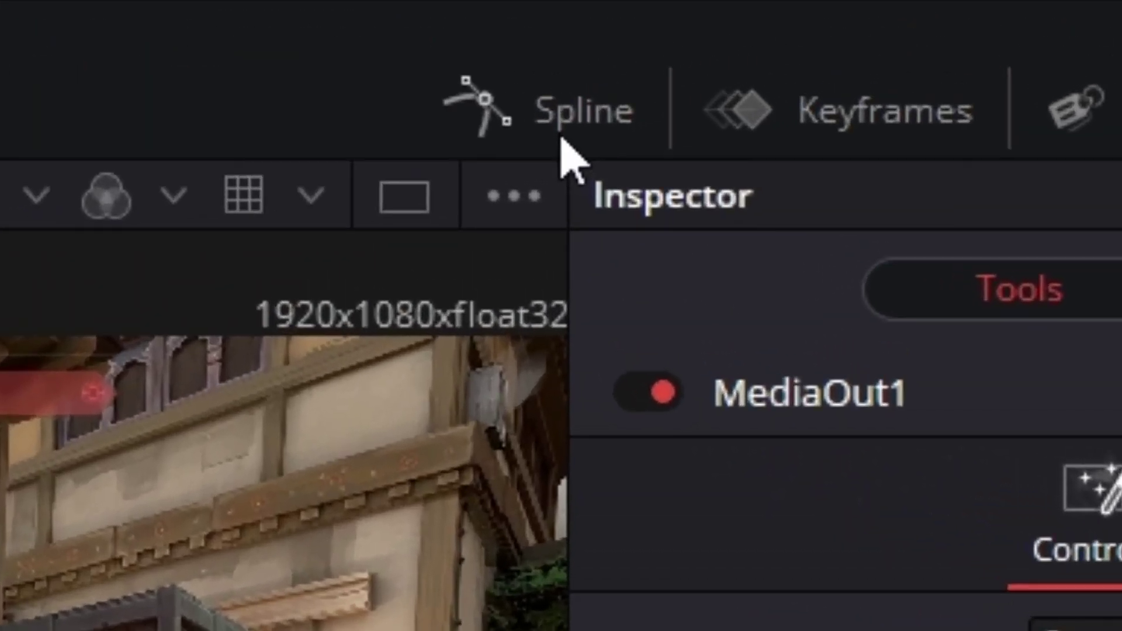
- Smooth all Displacement keyframes with flat tangents and flatten the middle keyframe in the Spline editor
left_click(562, 135)
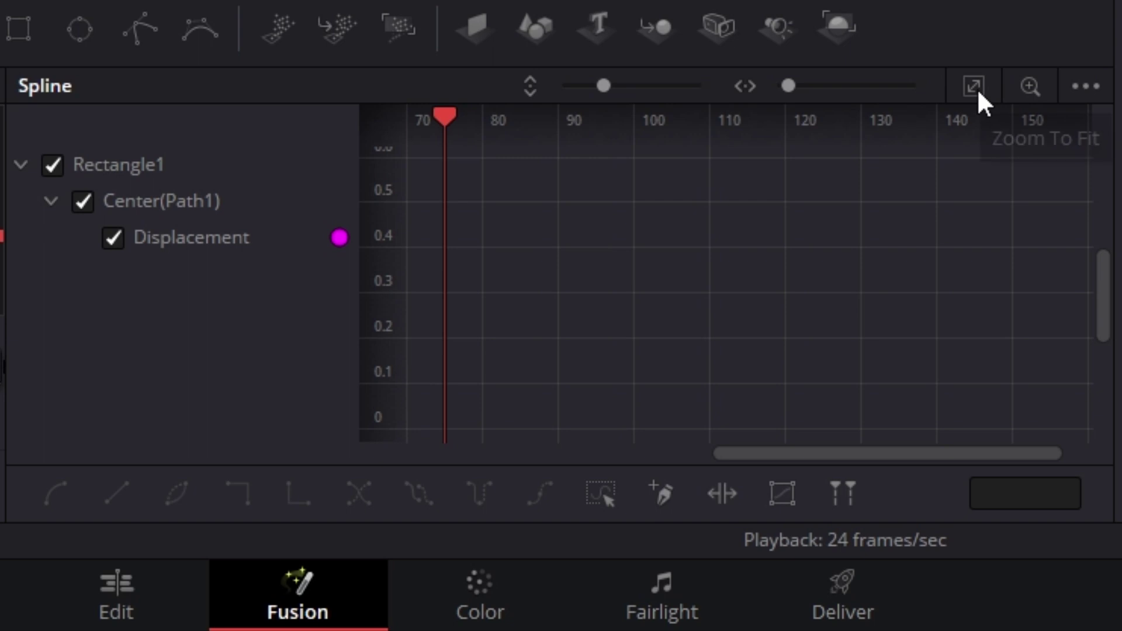
left_click(975, 88)
key("ctrl+a")
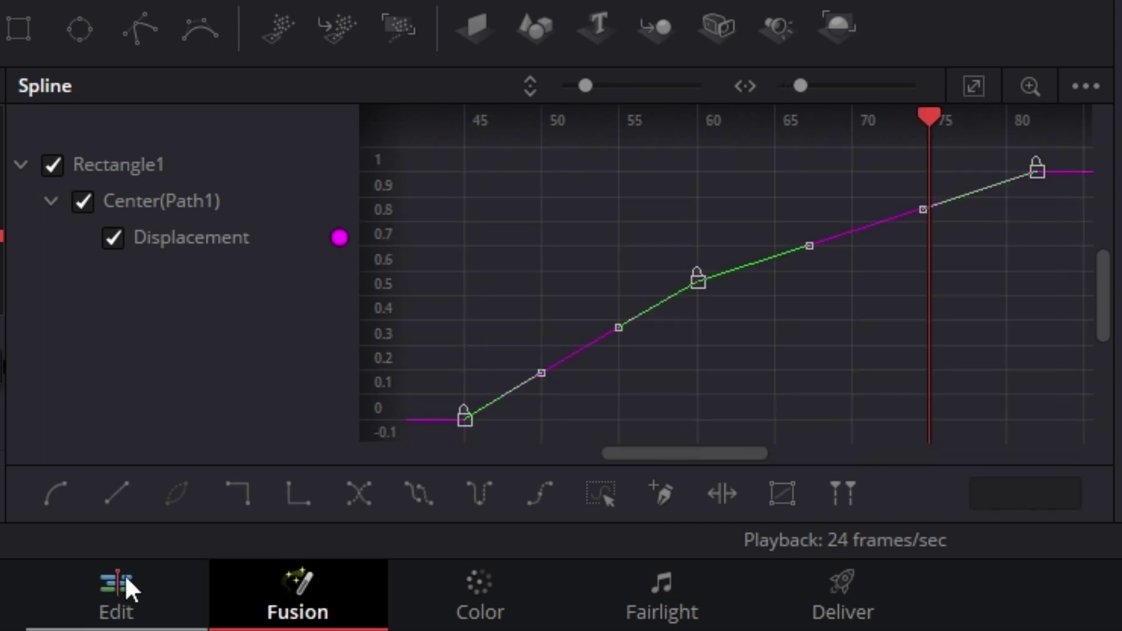
key("f")
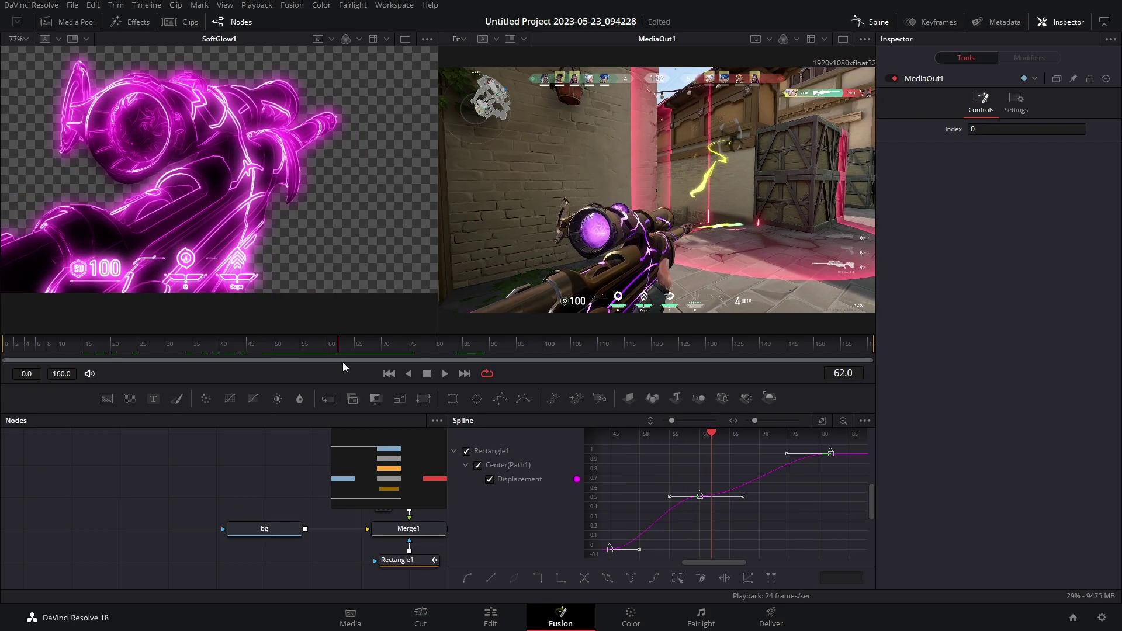
key("space")
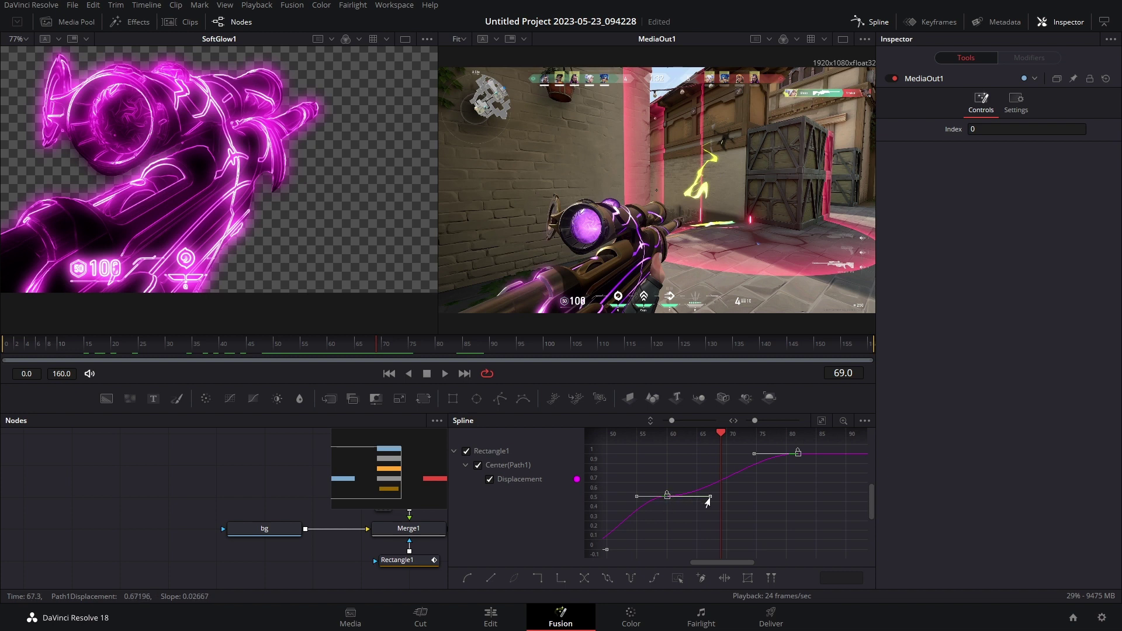
left_click_drag(709, 497, 768, 497)
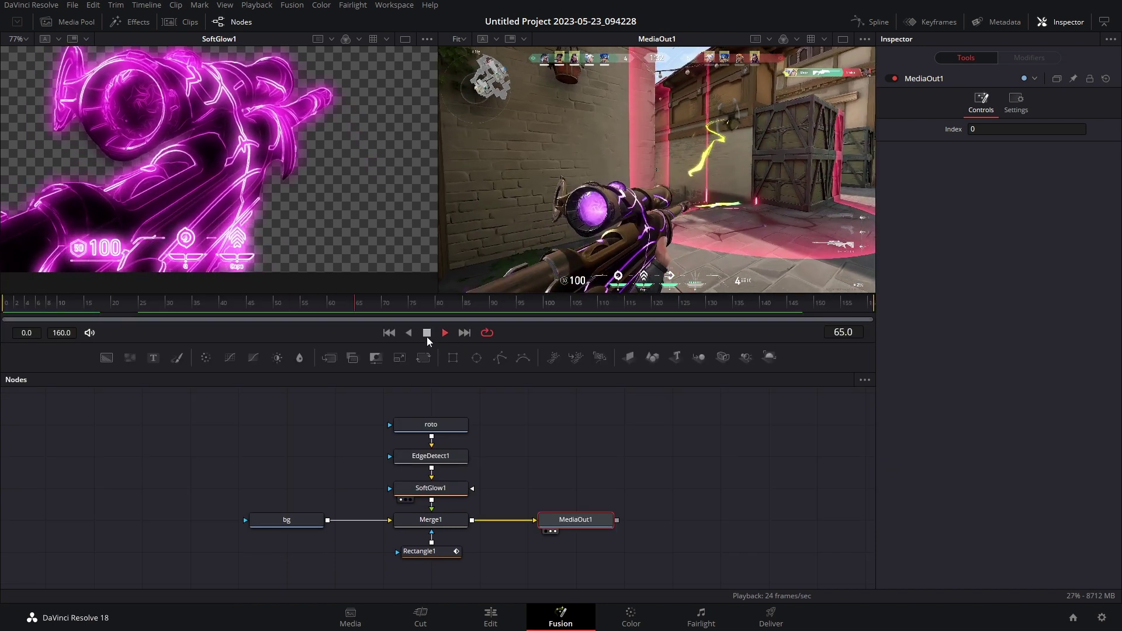
left_click(427, 333)
- Insert a Defocus node after the bg node
left_click_drag(419, 303, 372, 307)
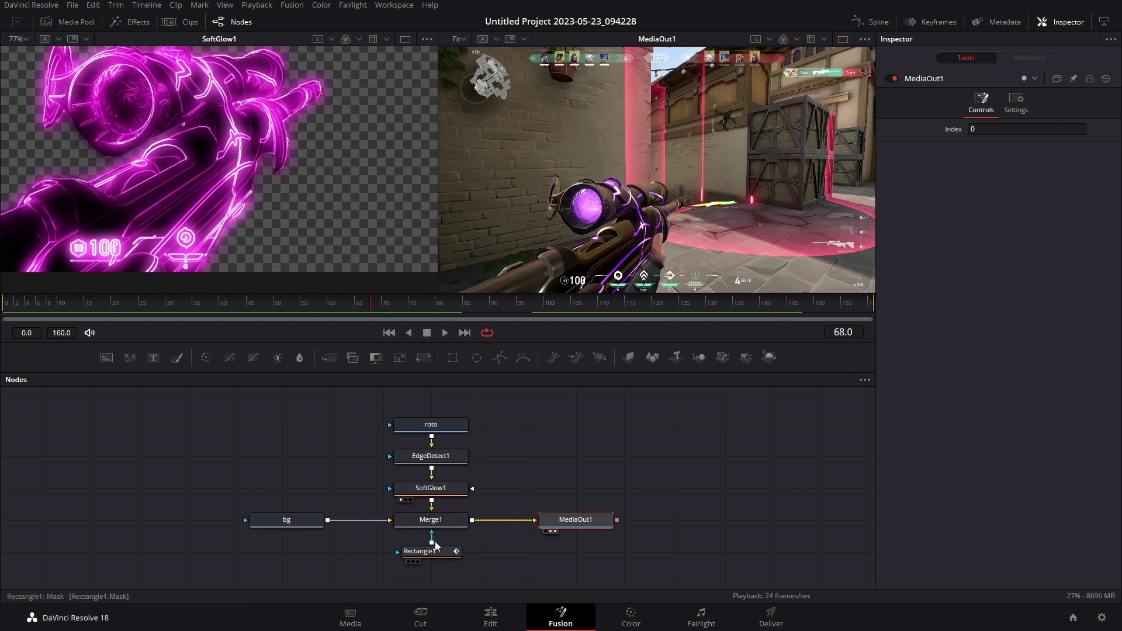
left_click_drag(295, 525, 245, 526)
key("shift+space")
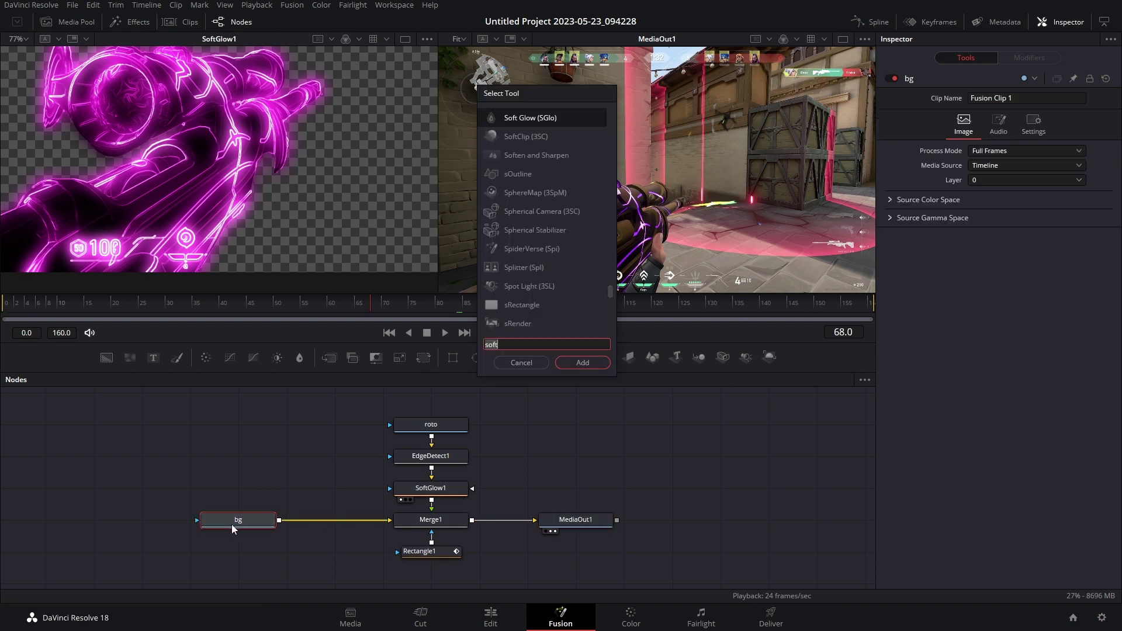
type("def")
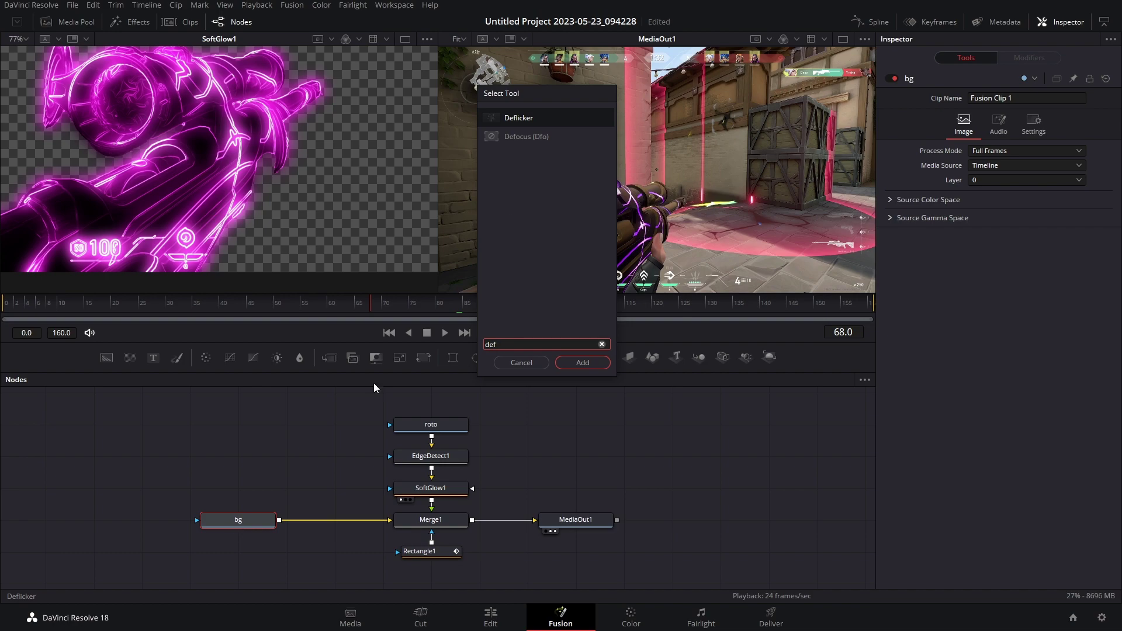
type("ocus")
key("Return")
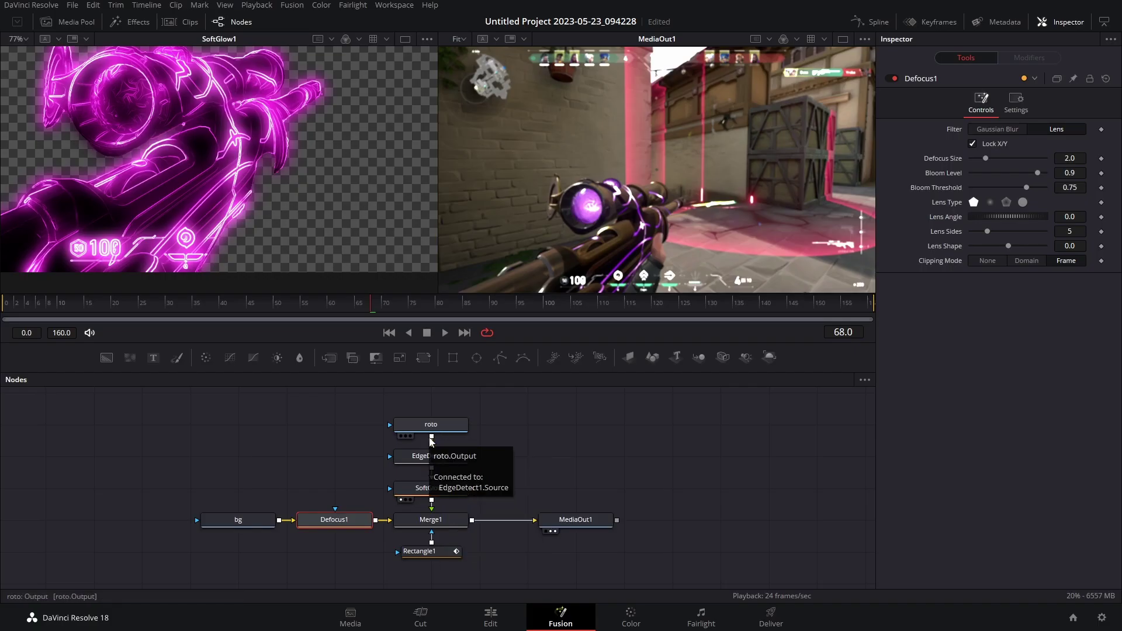
left_click_drag(433, 437, 335, 542)
scroll(320, 462, "up", 1)
scroll(664, 236, "up", 2)
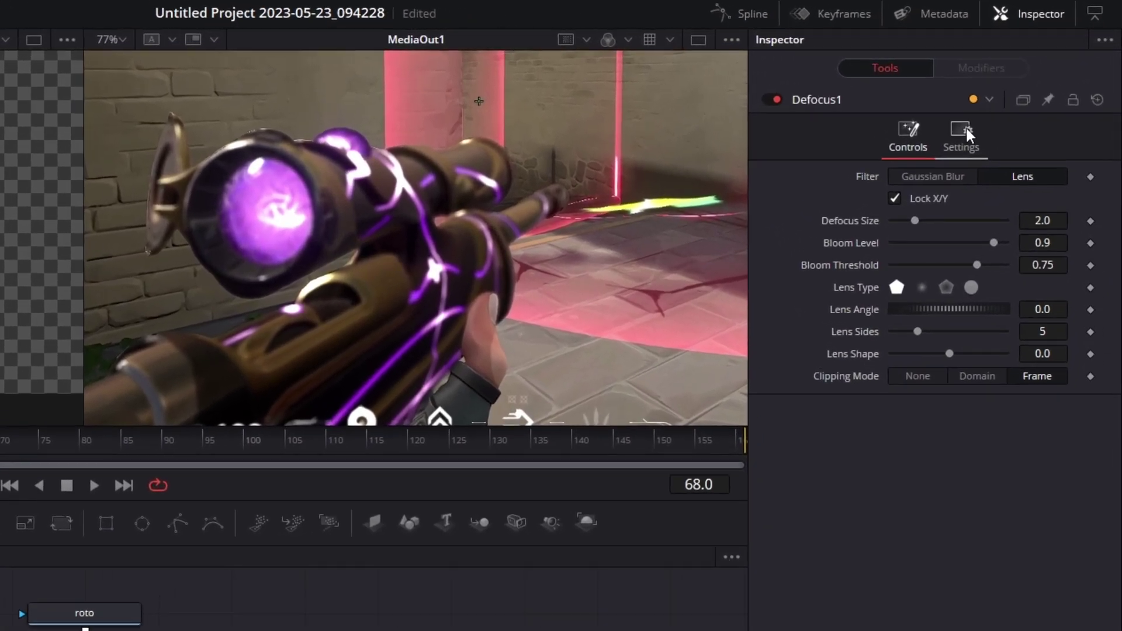
- Enable Apply Mask Inverted on Defocus1 and return to the first frame
left_click(1018, 101)
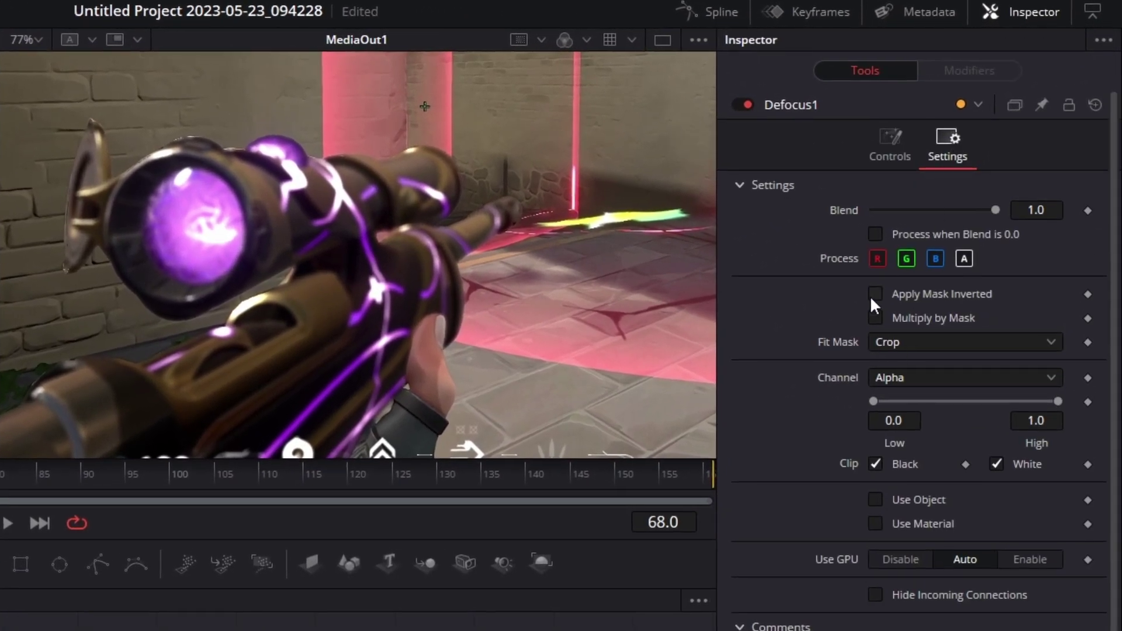
left_click(874, 295)
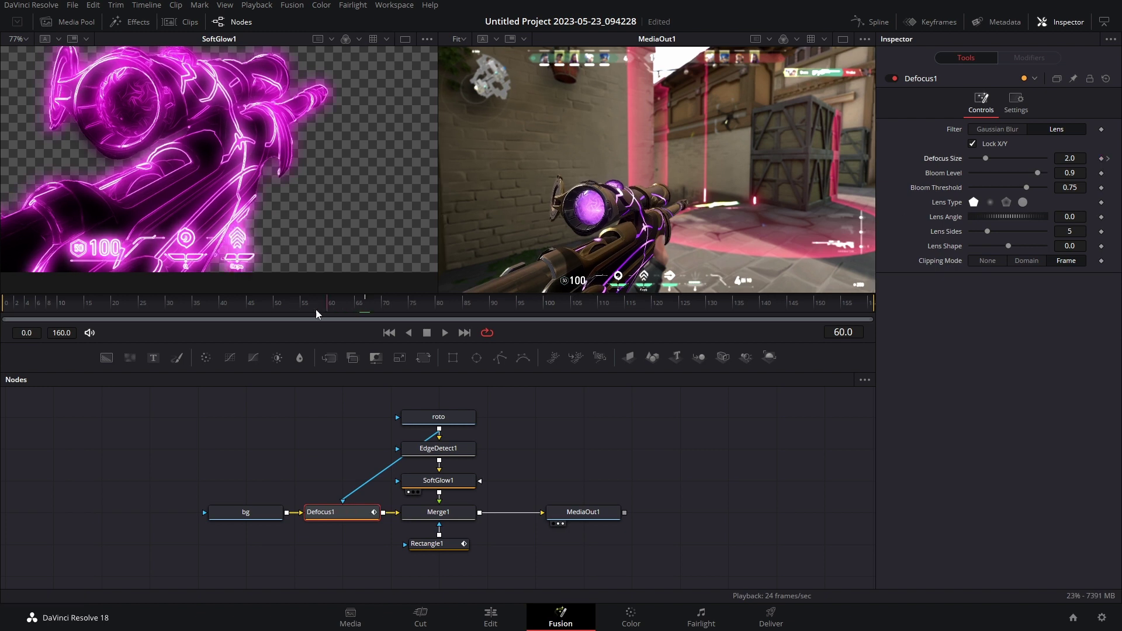
key("Home")
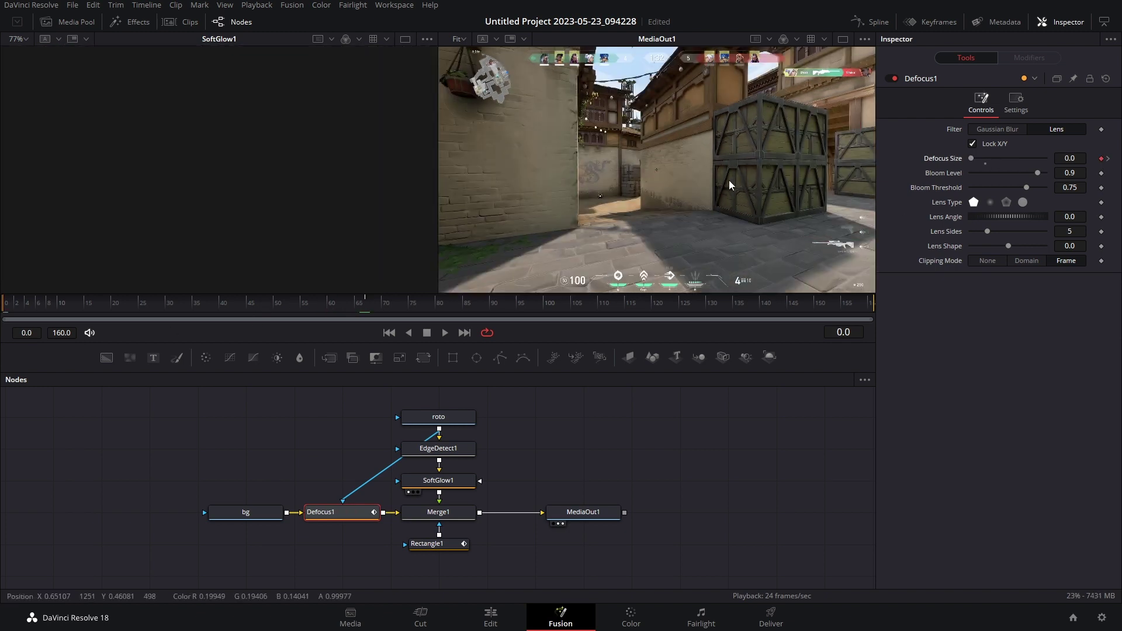
- Insert a Transform1 node after Merge1 and go to frame 67
left_click(438, 512)
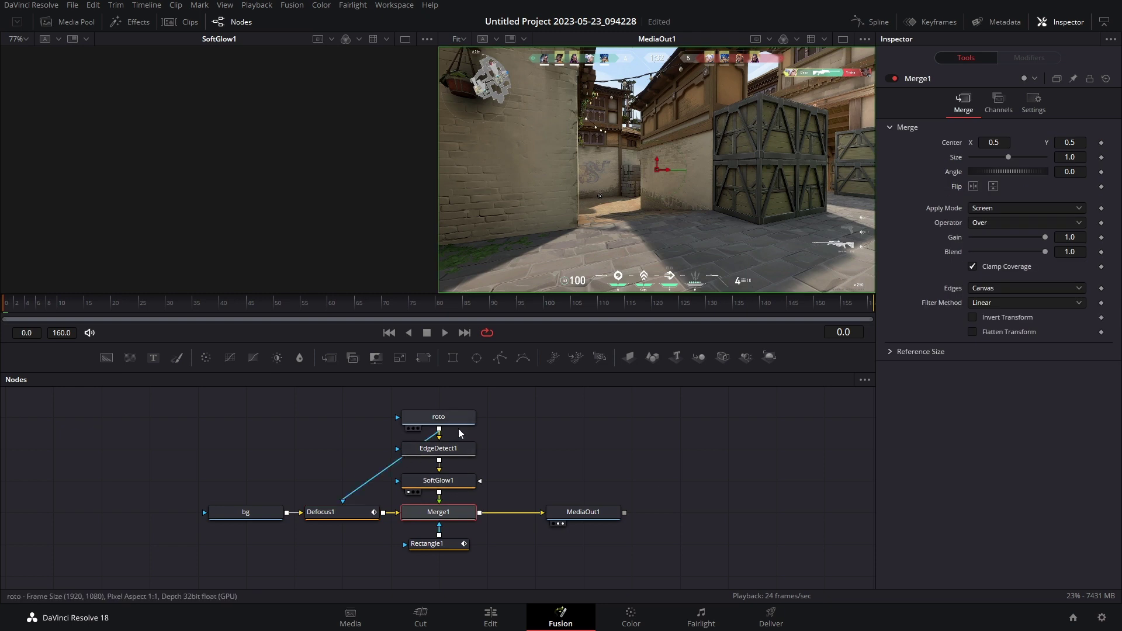
left_click(423, 357)
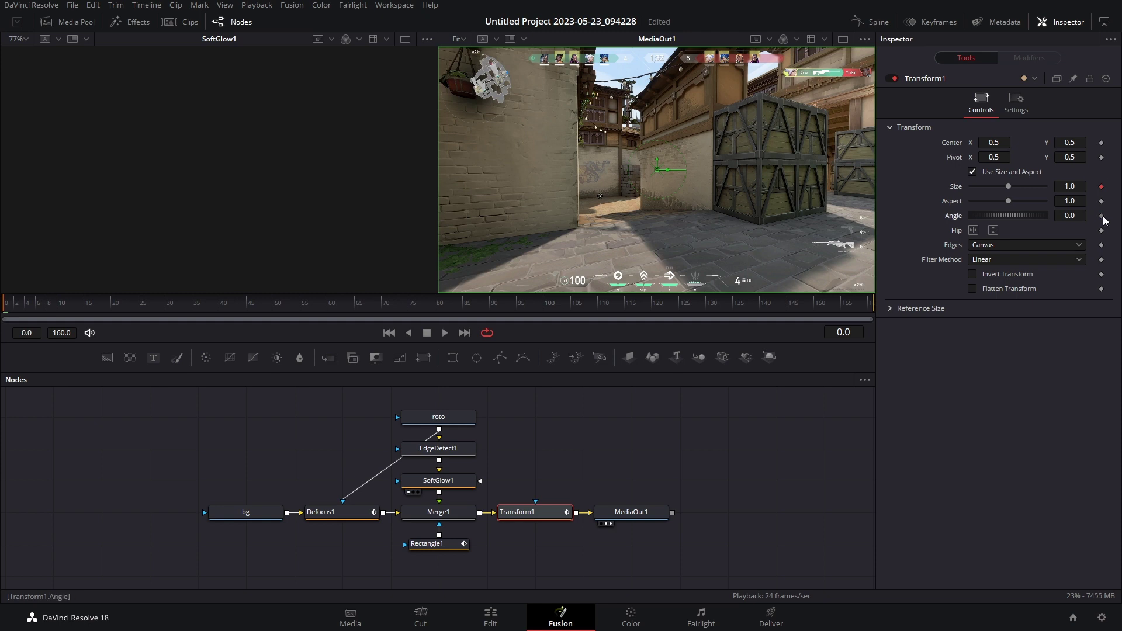
left_click(332, 512)
left_click(367, 304)
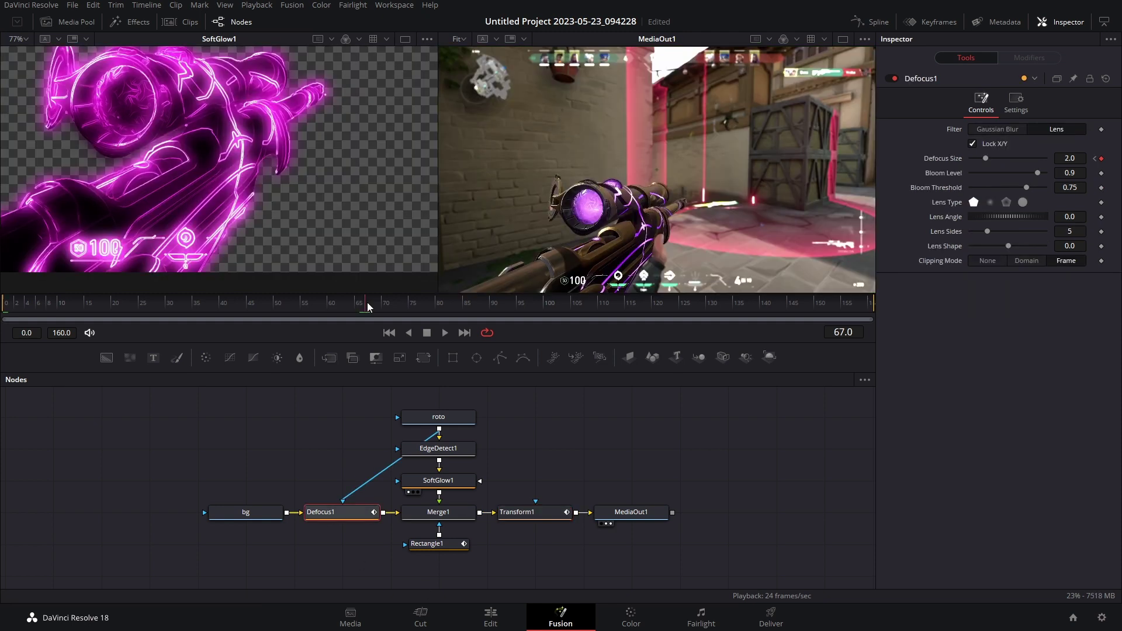
- Set Transform1 to size 1.63, angle -6.1, pivot 0.263/0.0, and shift MediaOut1 right
left_click(536, 513)
left_click_drag(1063, 185, 1096, 185)
left_click_drag(672, 157, 672, 249)
left_click(1070, 186)
left_click_drag(1017, 215, 999, 215)
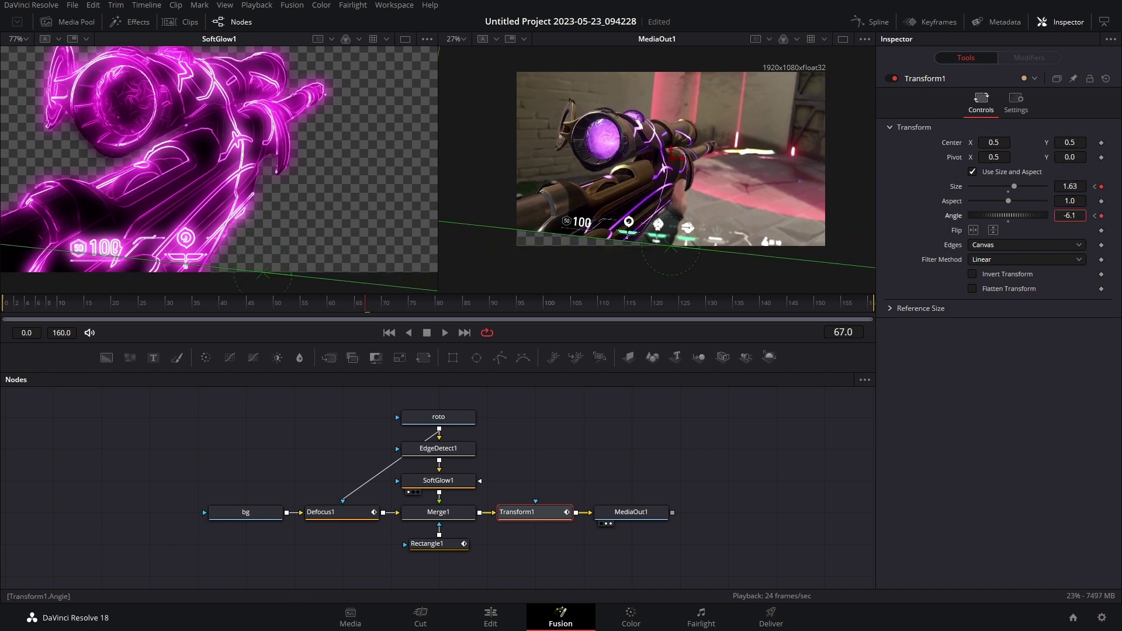
left_click_drag(671, 248, 597, 248)
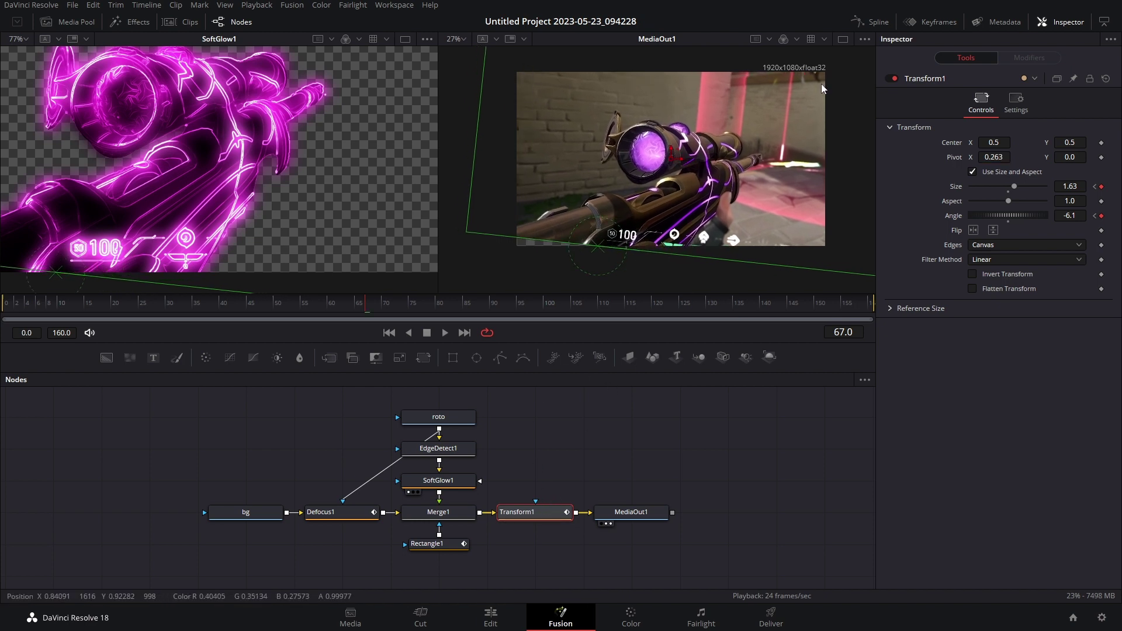
left_click_drag(637, 521, 734, 521)
- Add a Background node and an inverted full-width Rectangle mask with height 0.787 as letterbox bars
left_click(561, 515)
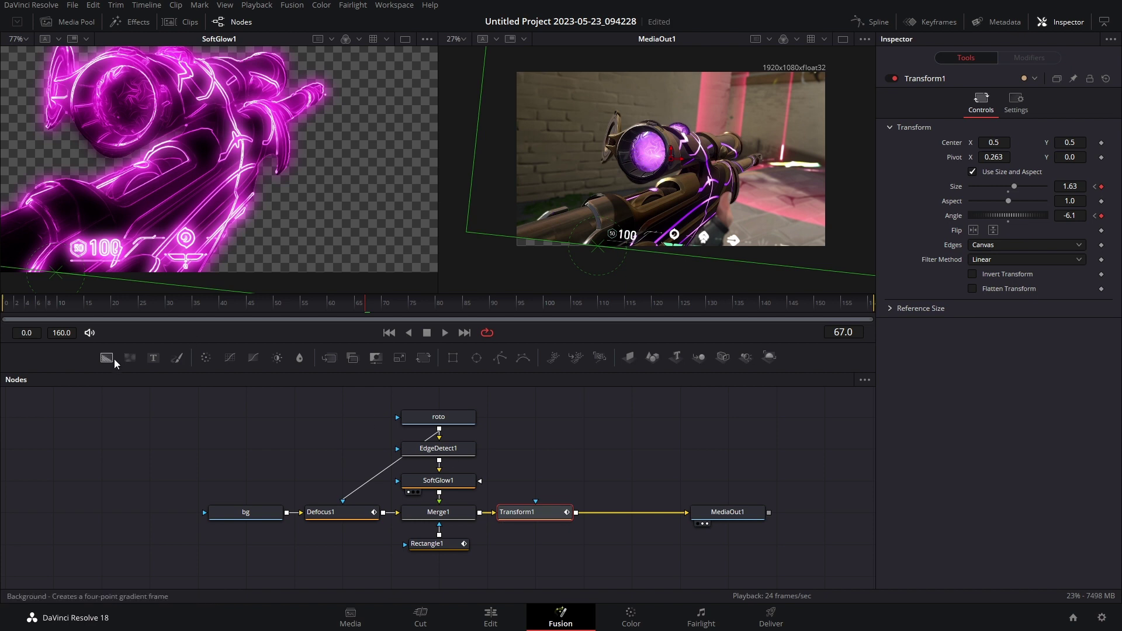
left_click_drag(113, 362, 598, 509)
left_click_drag(508, 386, 631, 475)
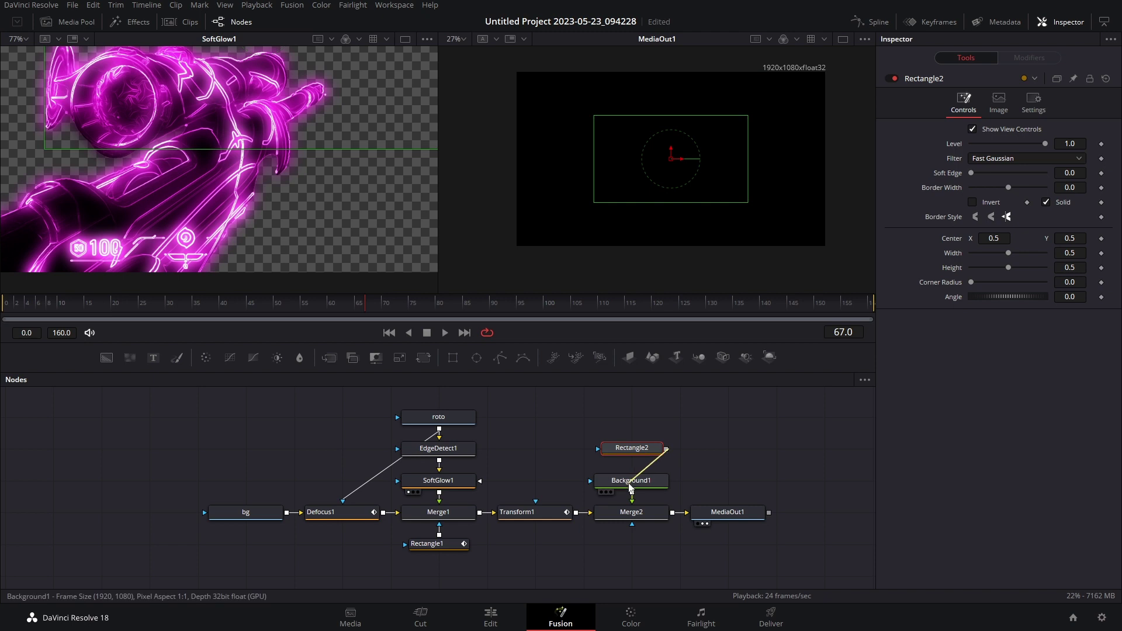
left_click(974, 202)
mouse_move(1030, 253)
left_mouse_down()
mouse_move(1046, 252)
mouse_move(1028, 267)
left_mouse_up()
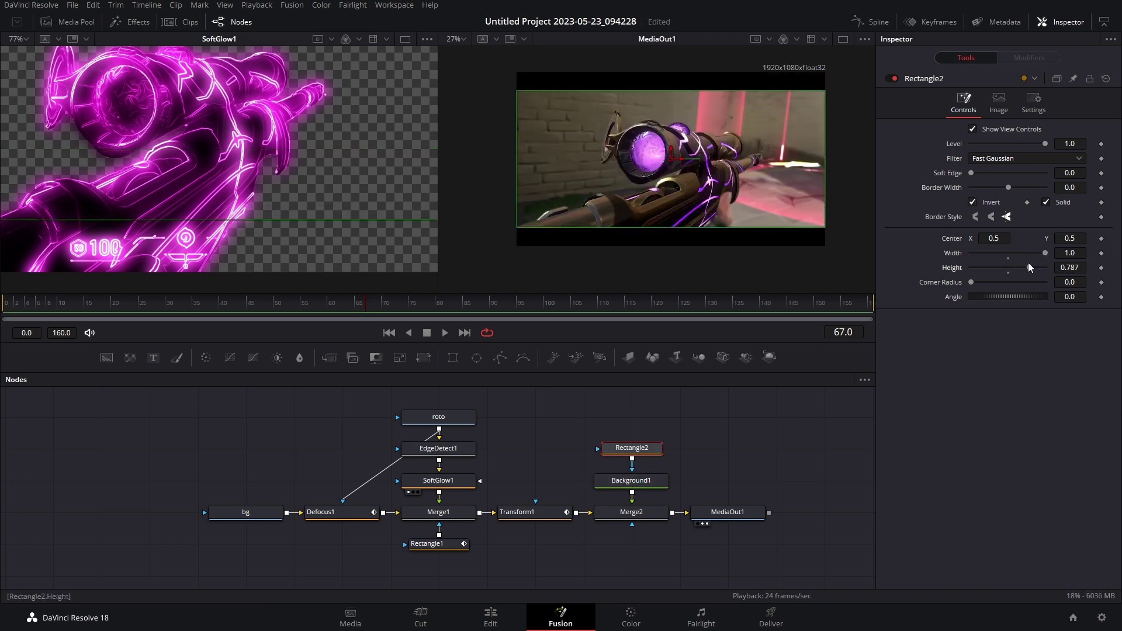
left_click(533, 513)
left_click_drag(362, 307, 443, 309)
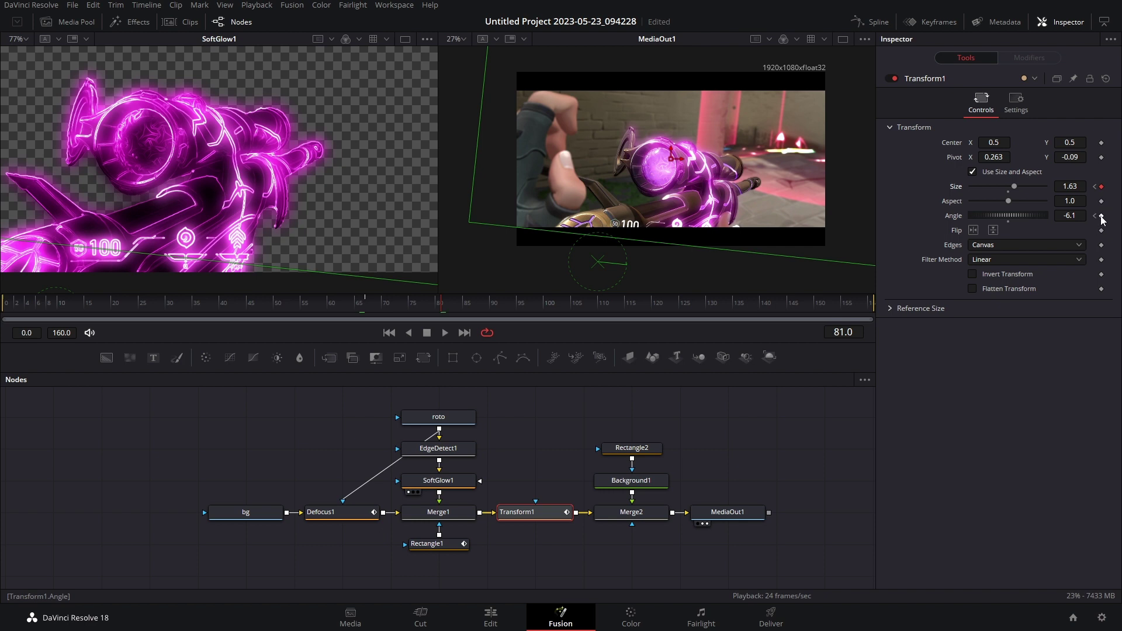
- At frame 93, reset Transform1 to size 1.0 and angle 0
left_click_drag(450, 304, 530, 302)
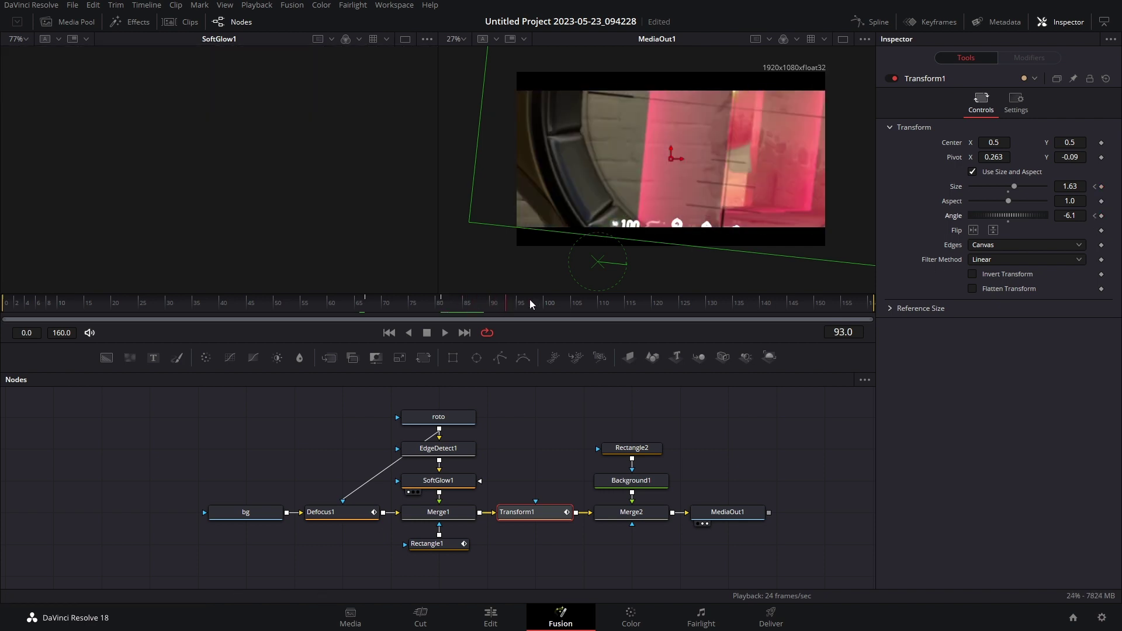
left_click(1008, 192)
left_click(1008, 221)
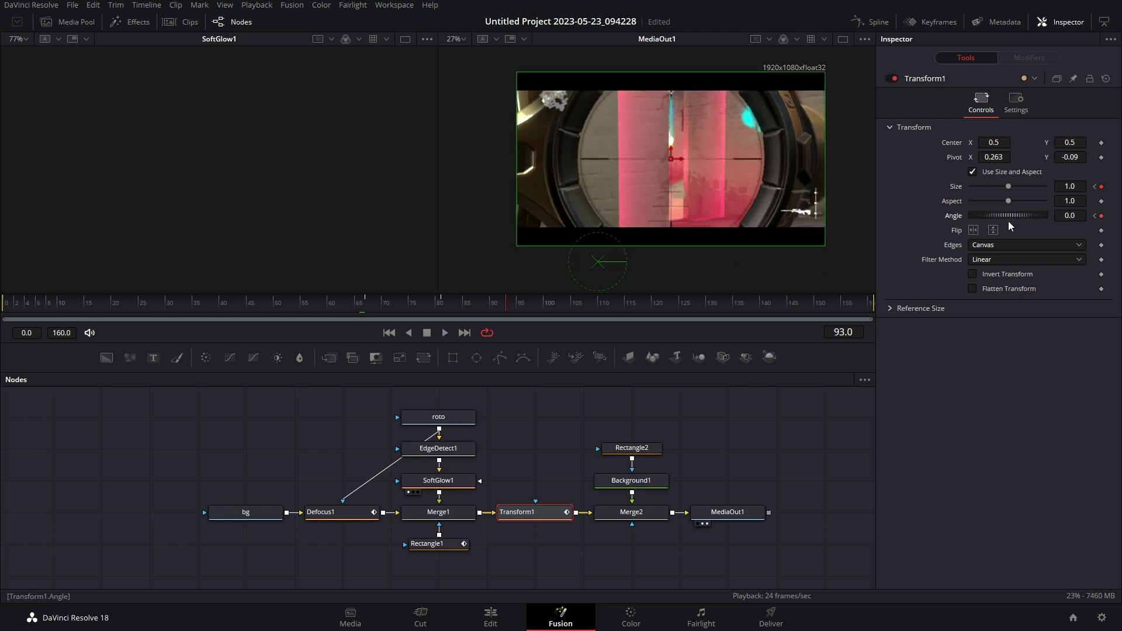
- In the Spline editor, hide Rectangle1's curves and review Defocus1 and Transform1 between frames 81 and 93
left_click(875, 23)
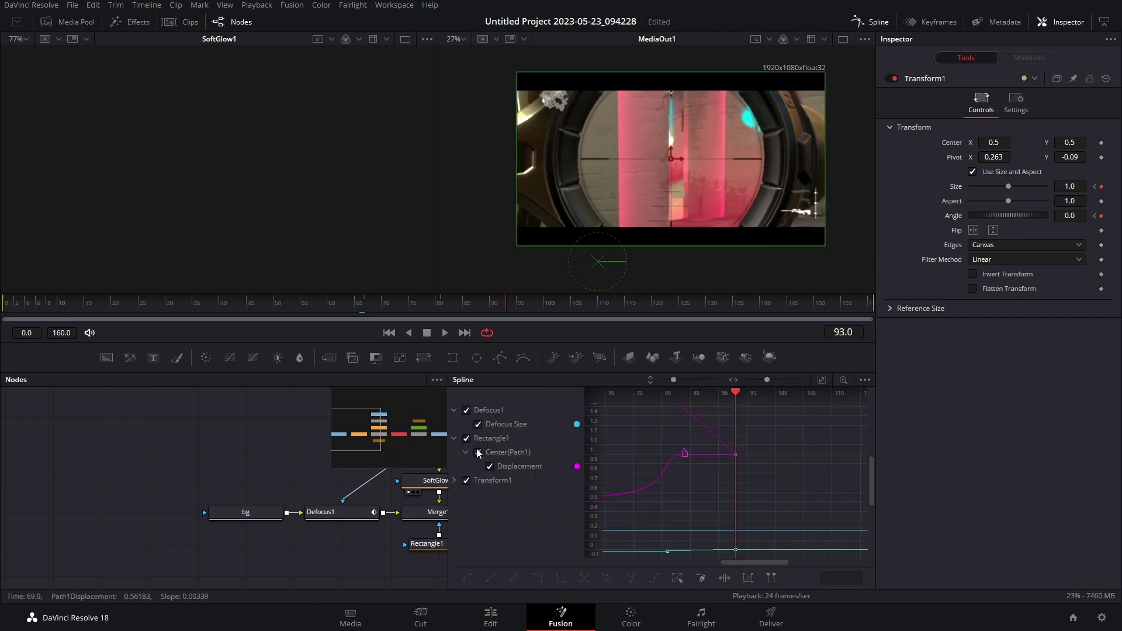
left_click(466, 410)
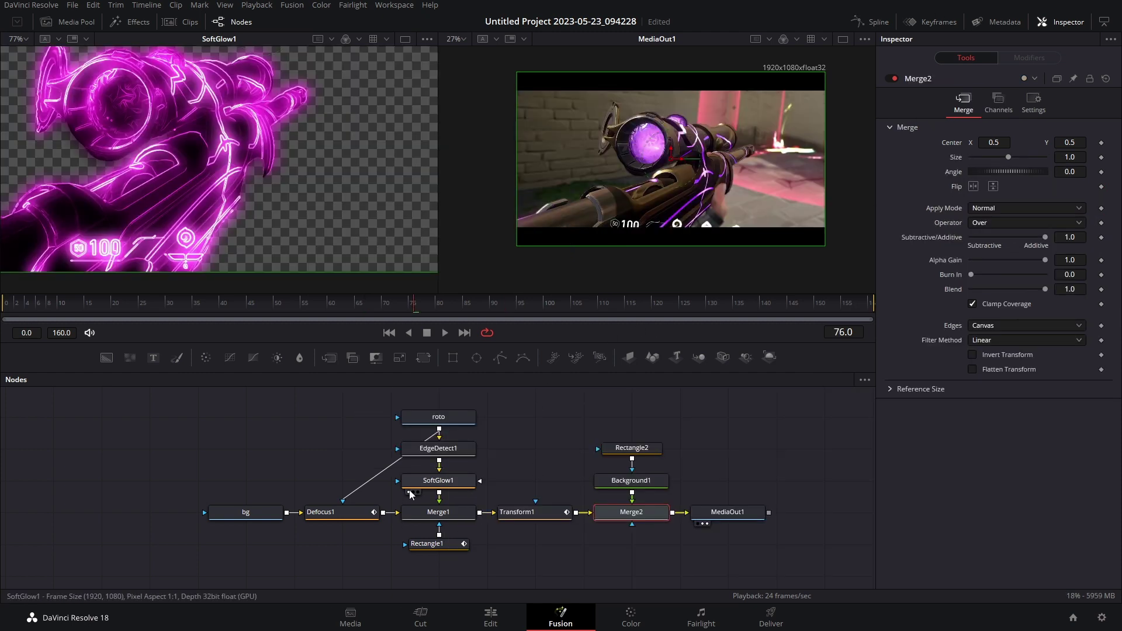
left_click(363, 510)
left_click(533, 513)
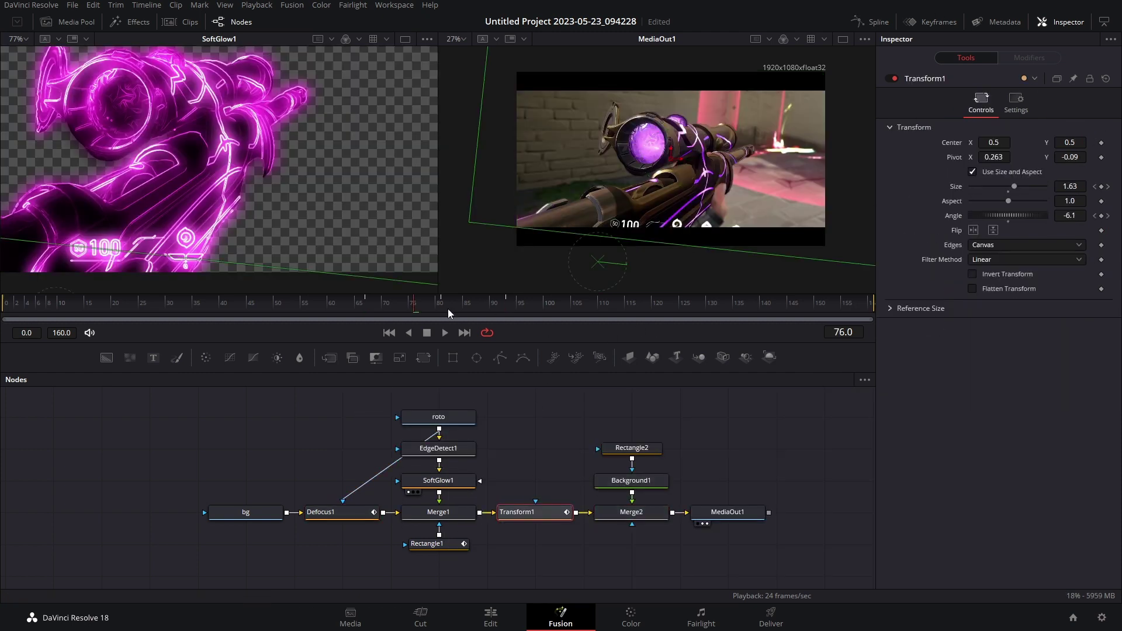
mouse_move(440, 310)
left_mouse_down()
mouse_move(506, 301)
mouse_move(443, 304)
left_mouse_up()
left_click(354, 512)
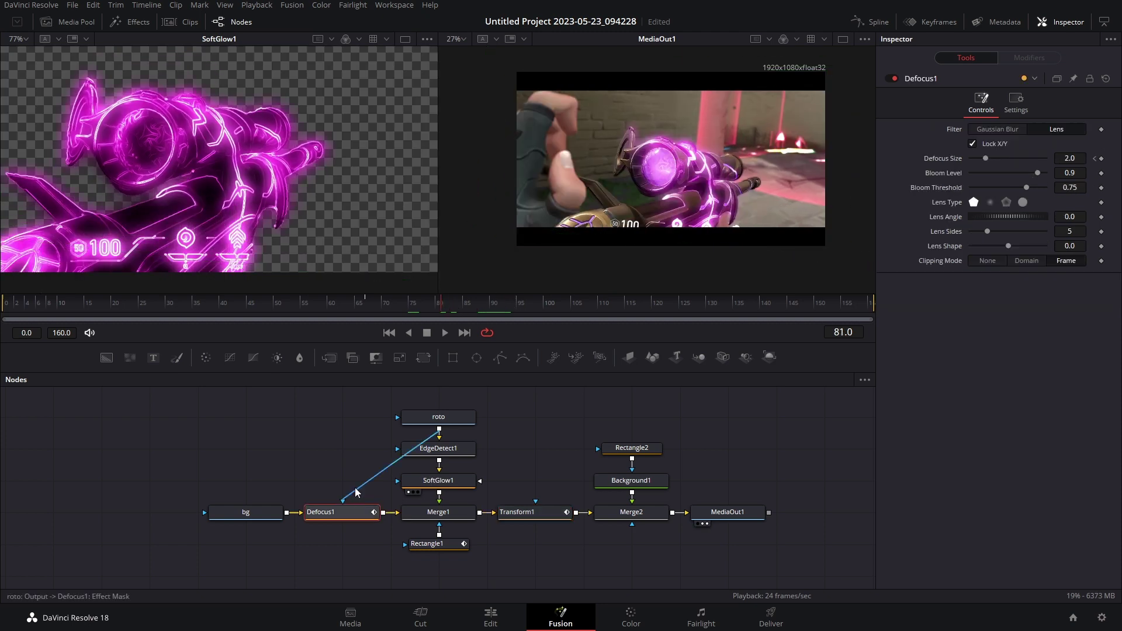
left_click(533, 512)
left_click(510, 301)
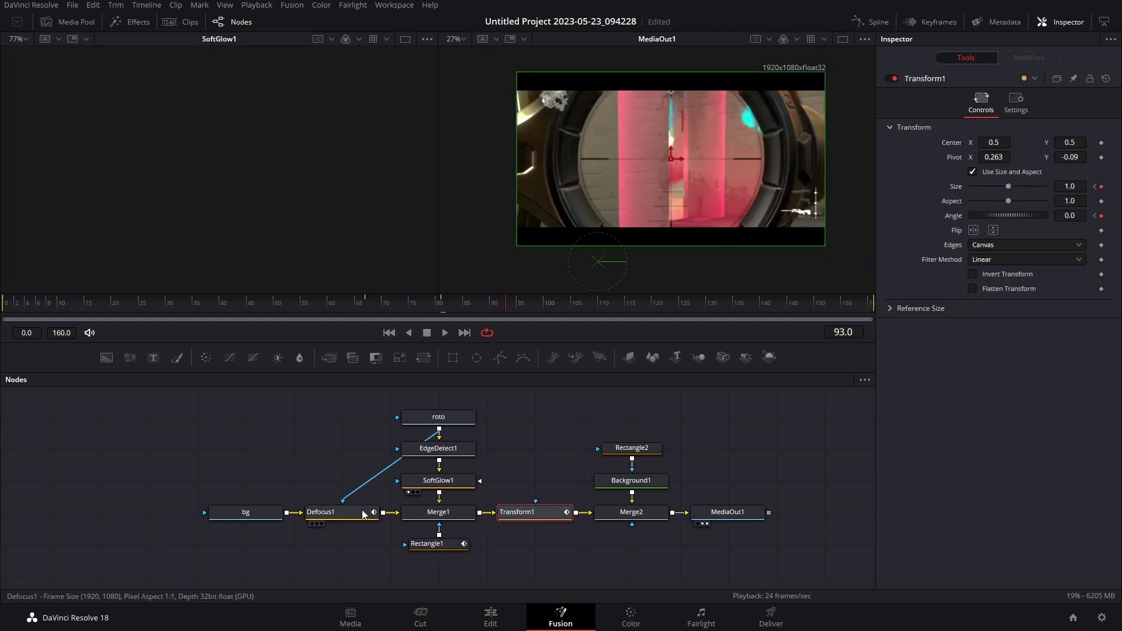
- Drop Defocus1's size to 0.0 at frame 93 and ease its animation curve
left_click(339, 512)
left_click_drag(985, 157, 946, 164)
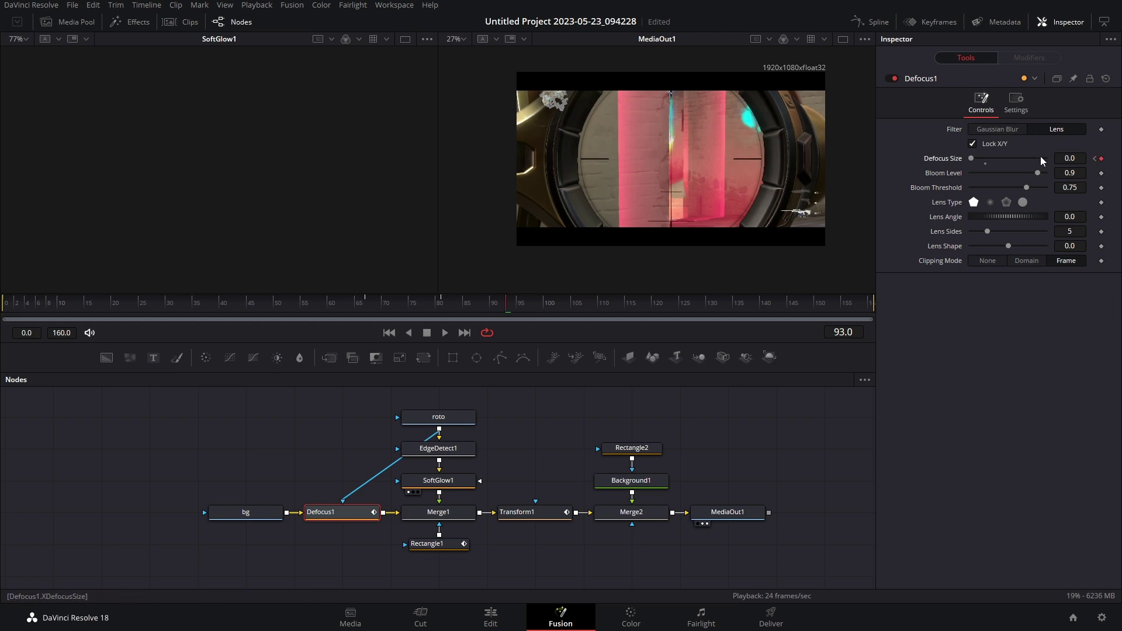
left_click(877, 22)
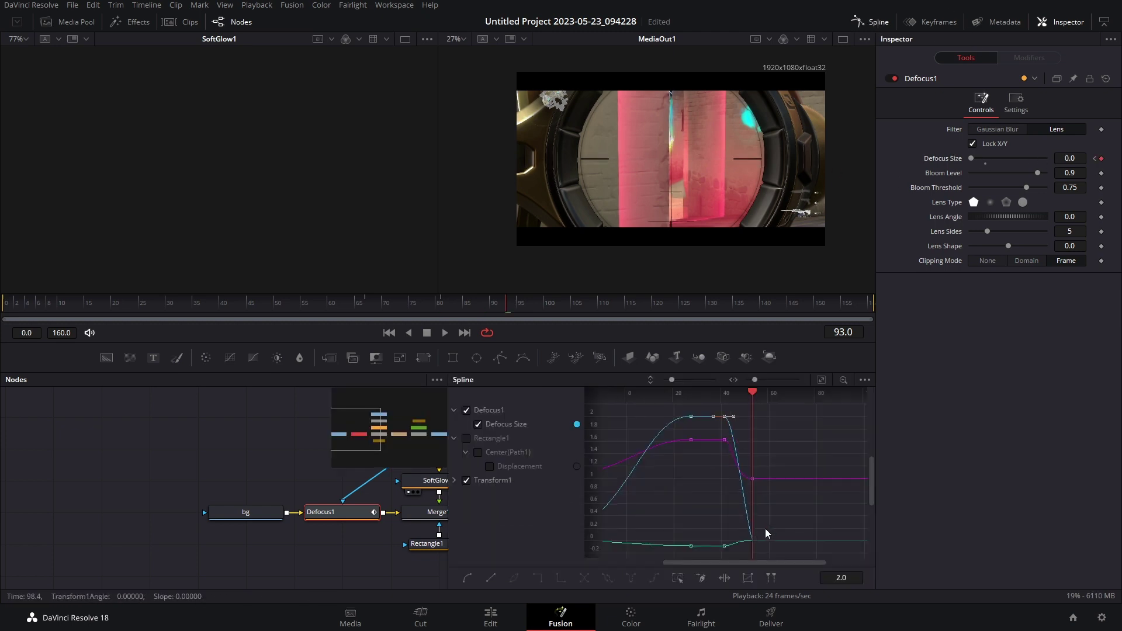
left_click_drag(814, 515, 736, 563)
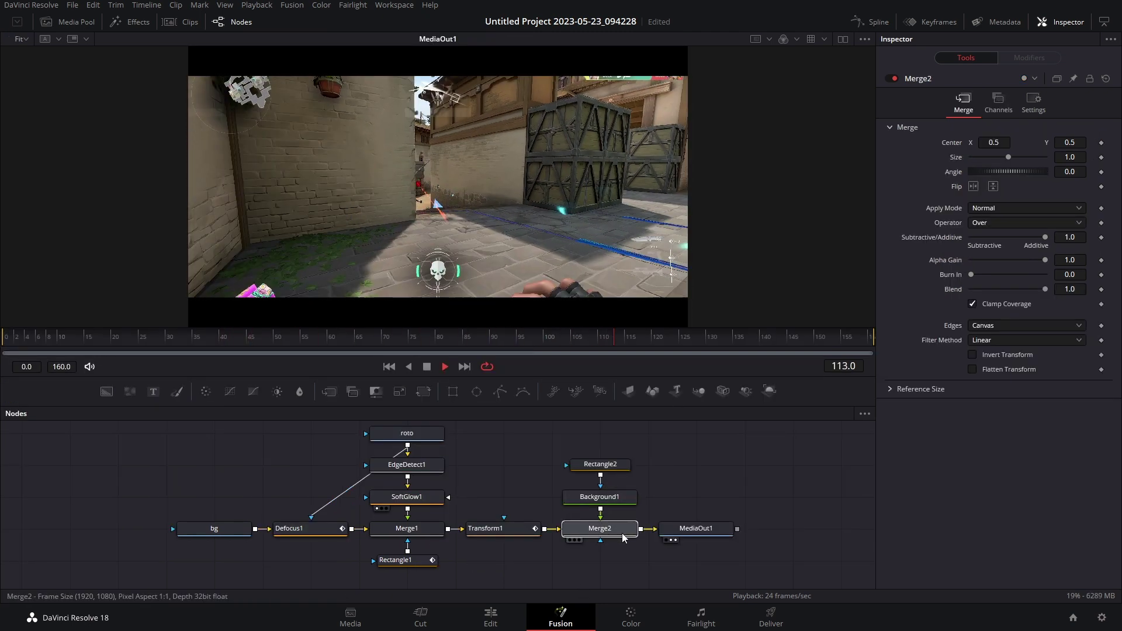
- Shift the letterbox nodes right and insert an Optical Flow node after Transform1
left_click_drag(764, 453, 634, 528)
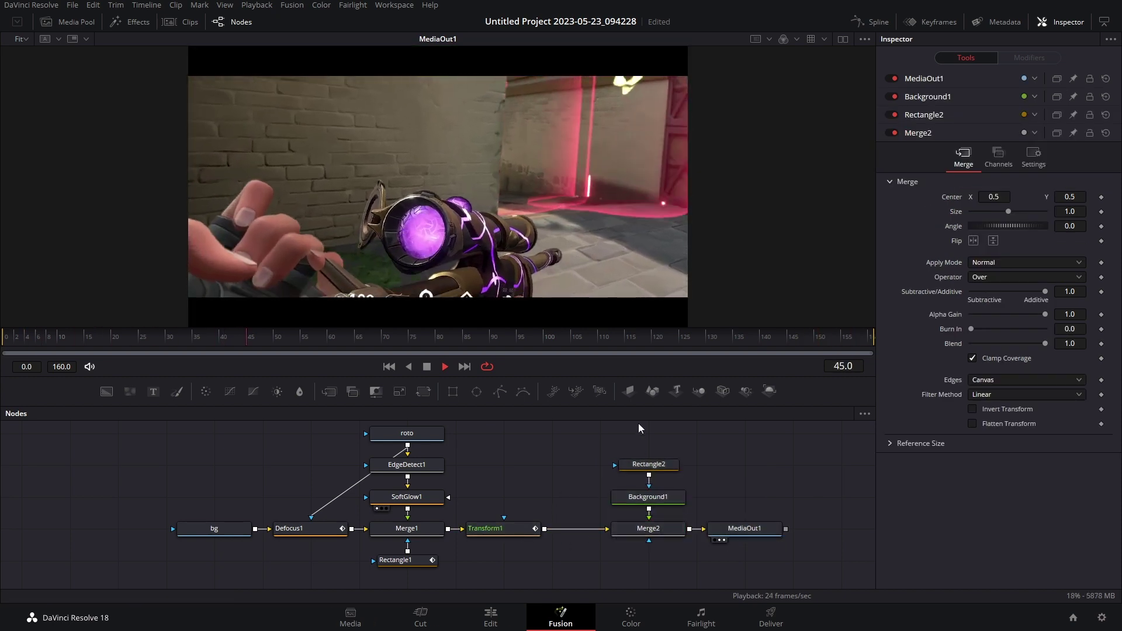
left_click(500, 531)
key("shift+space")
type("opt")
key("Return")
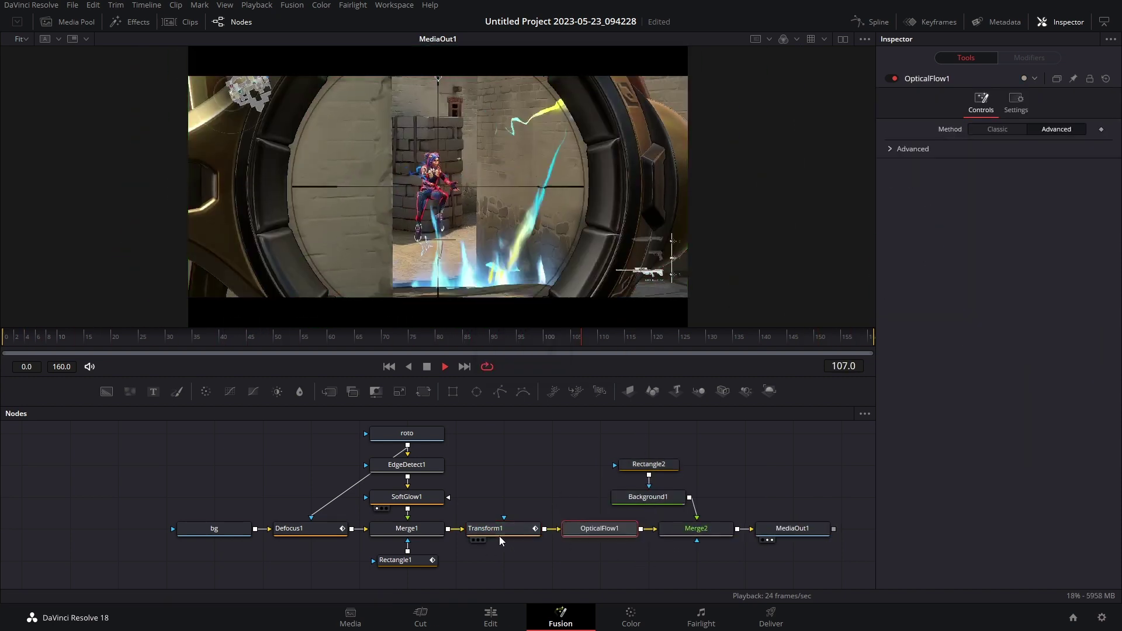
key("shift+space")
- Add a Vector Motion Blur node, set the render cache to Smart, and play Fusion Clip 1
type("Vector Motion Blur")
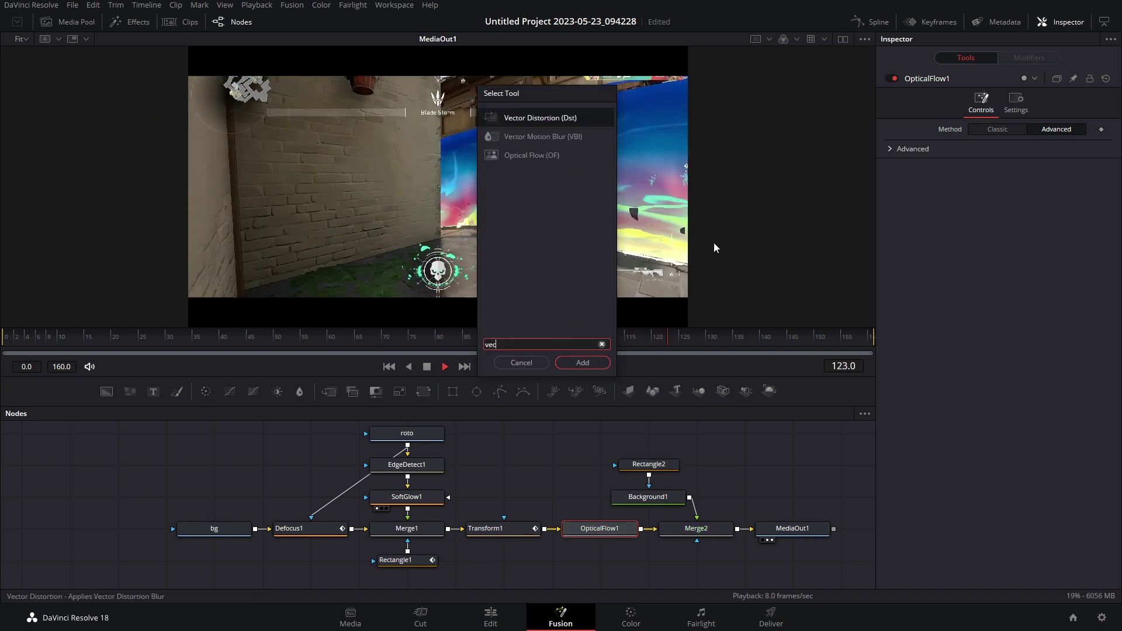
left_click(576, 362)
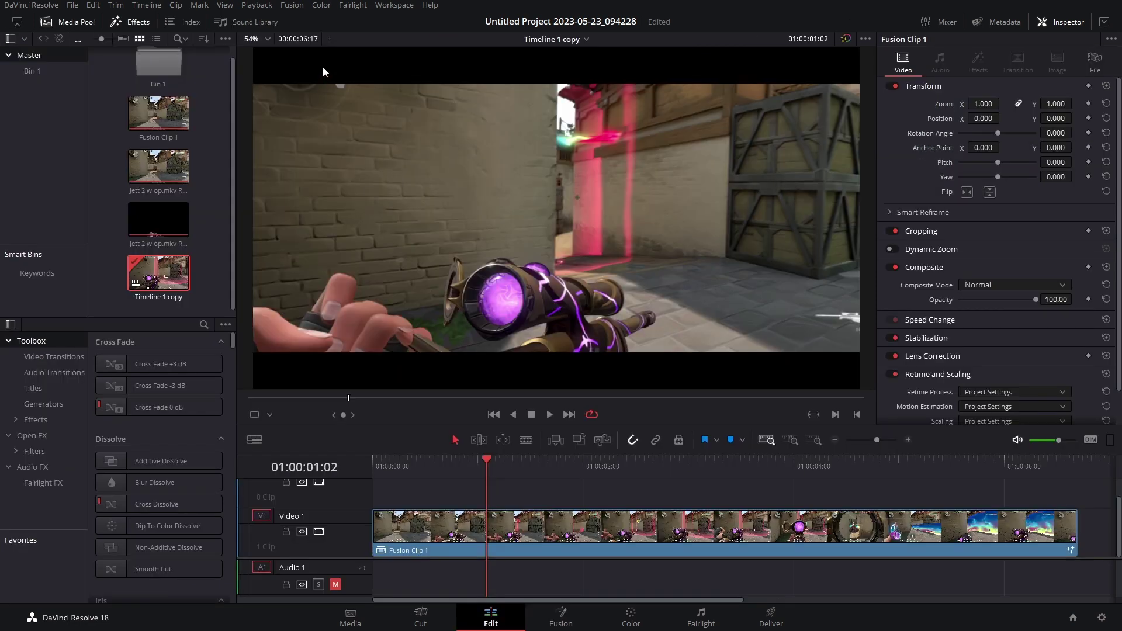
left_click(258, 5)
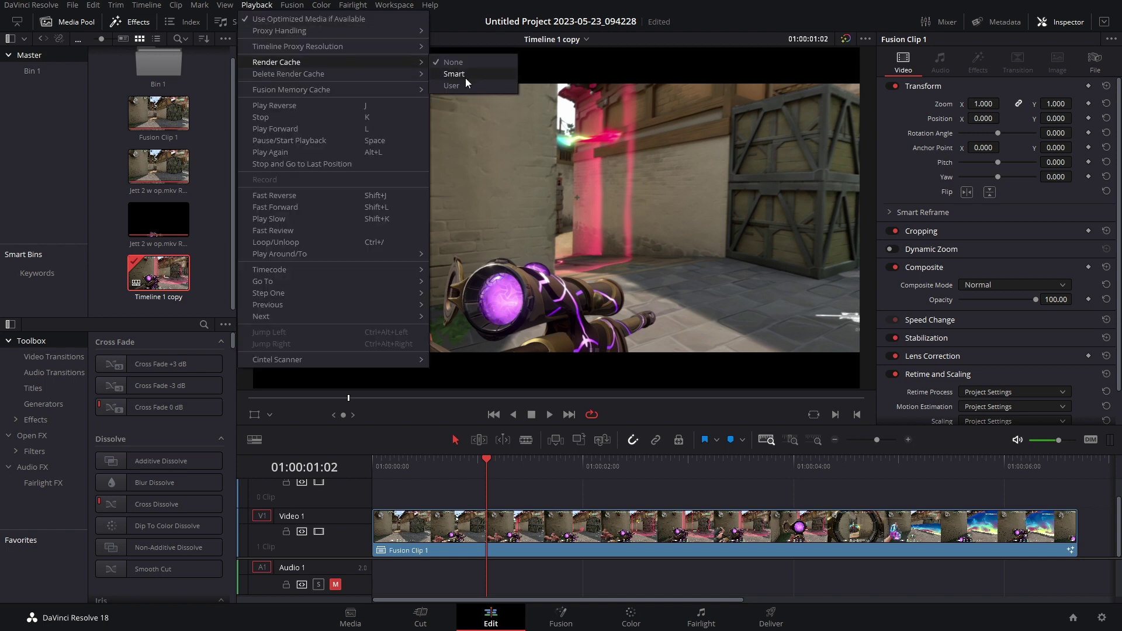
left_click(465, 79)
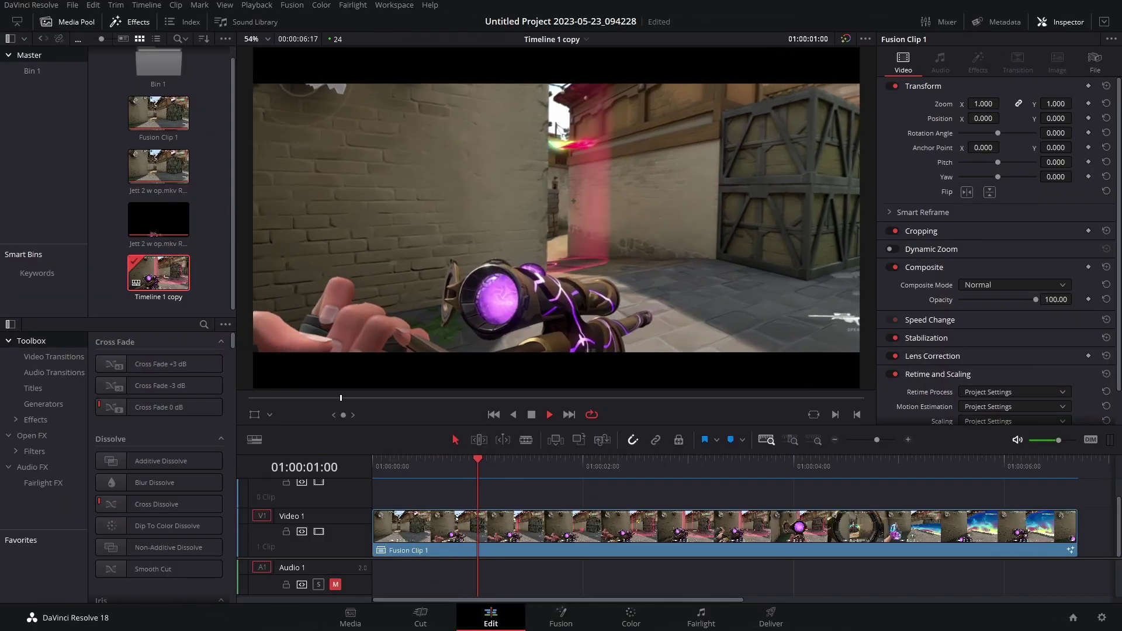
key("space")
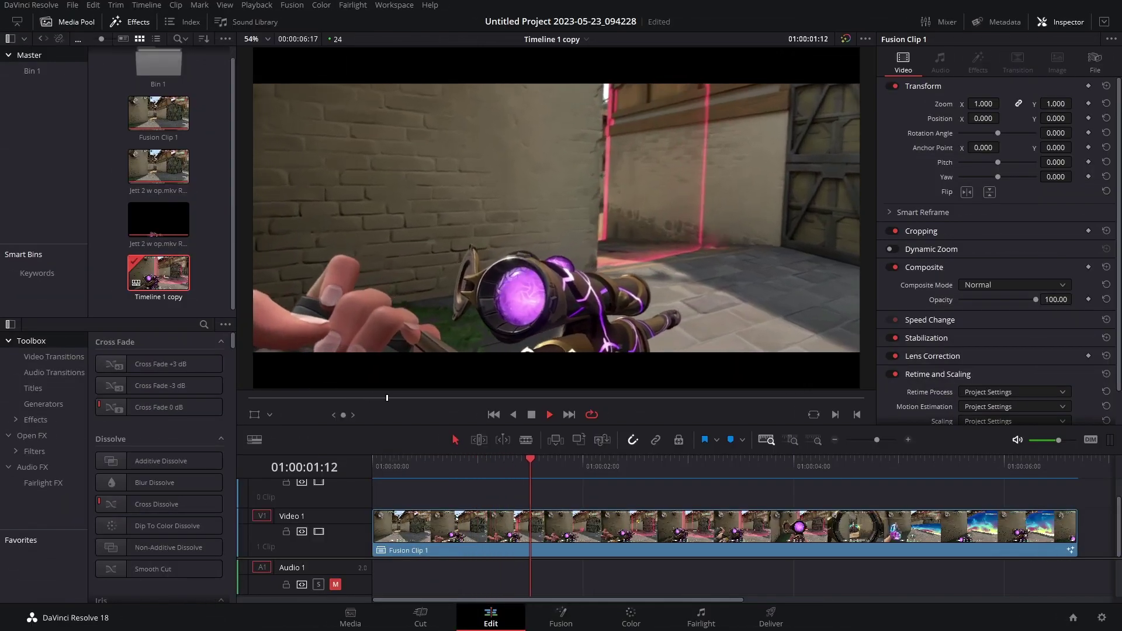